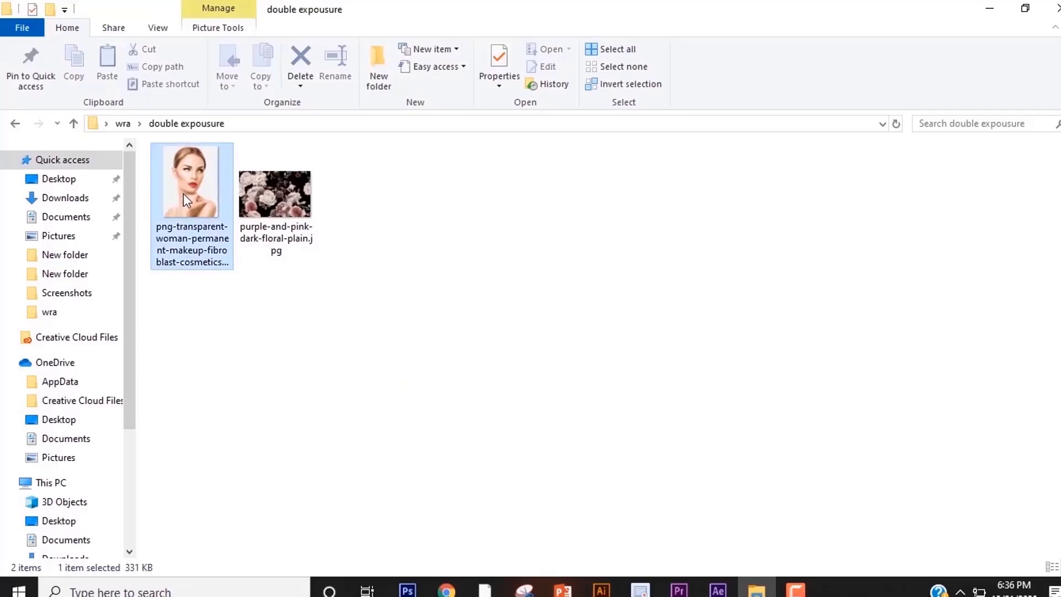
- Open the woman portrait PNG in Adobe Photoshop CS6 from File Explorer's Open with menu
right_click(183, 193)
mouse_move(157, 312)
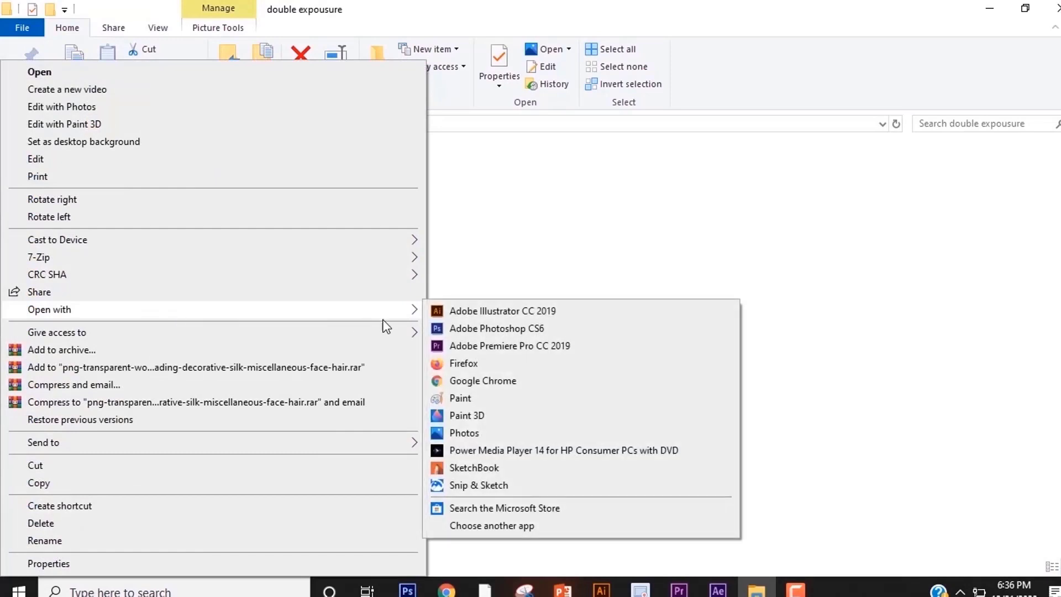
left_click(444, 327)
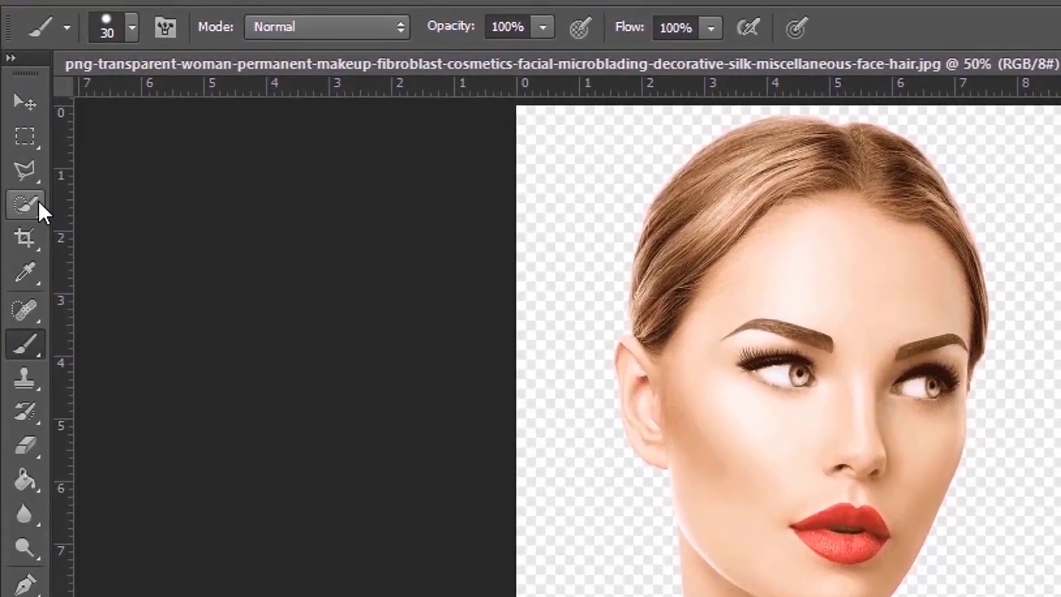
- Activate the Quick Selection Tool and shrink its brush size to 4 px
left_click(33, 194)
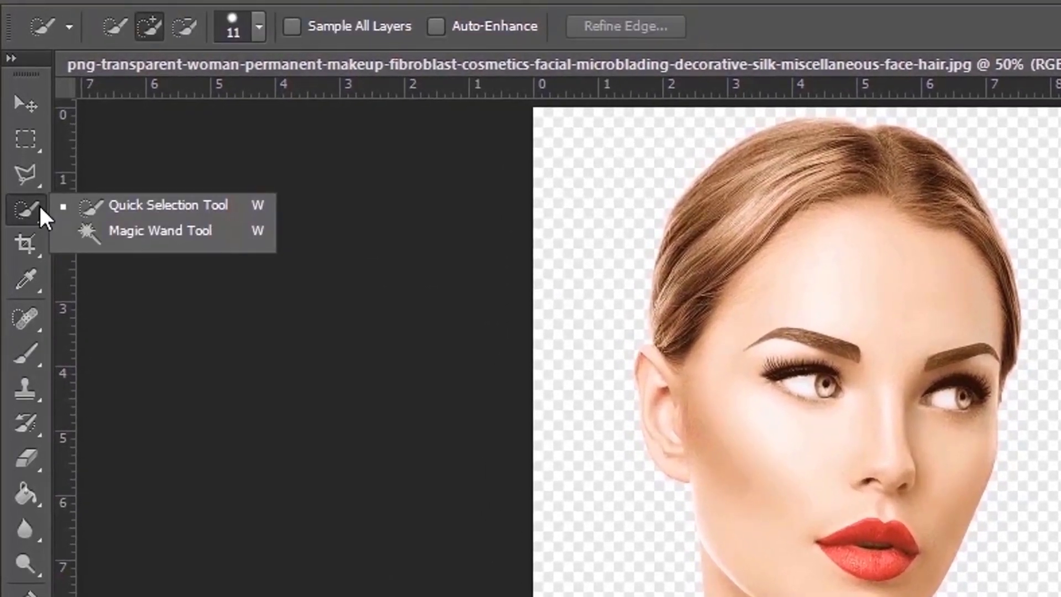
left_click(139, 203)
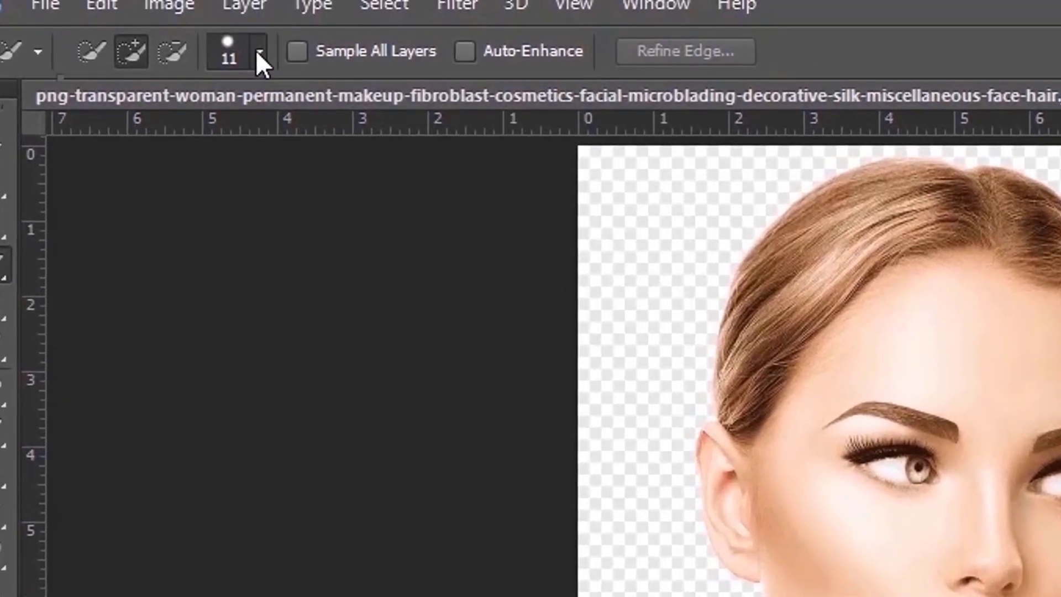
left_click(257, 51)
left_click_drag(101, 143, 89, 139)
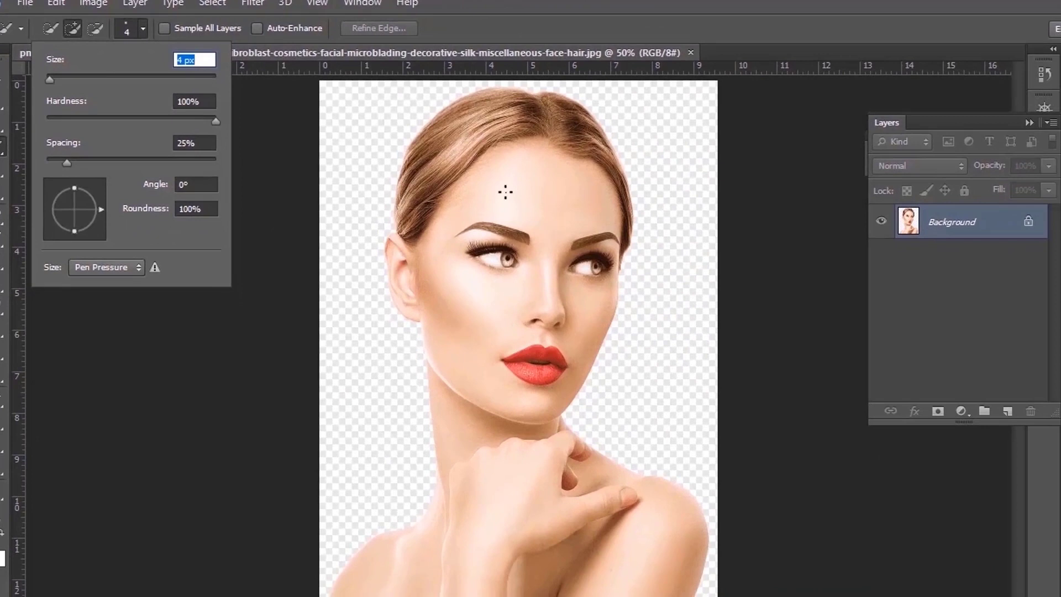
- Brush a Quick Selection over the hair, face, ears and jaw down to the shoulders
key("Return")
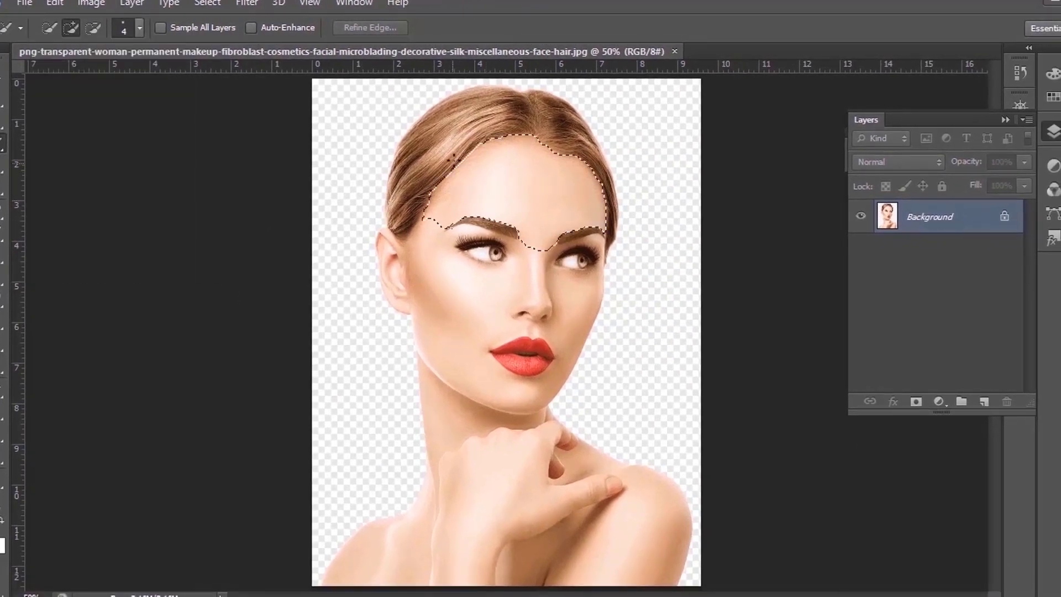
left_click_drag(472, 138, 481, 143)
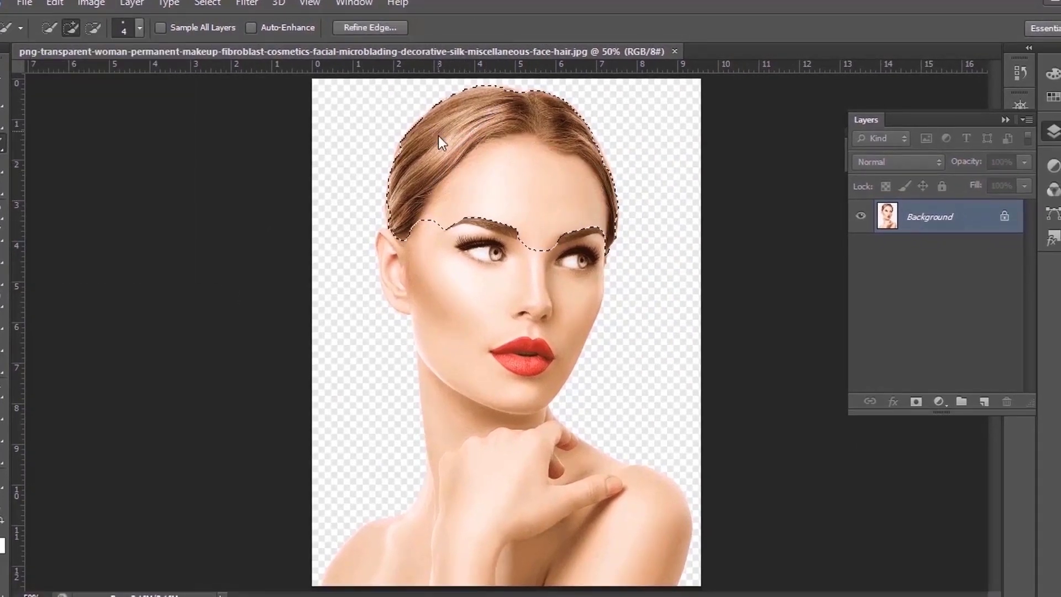
left_click_drag(474, 283, 494, 373)
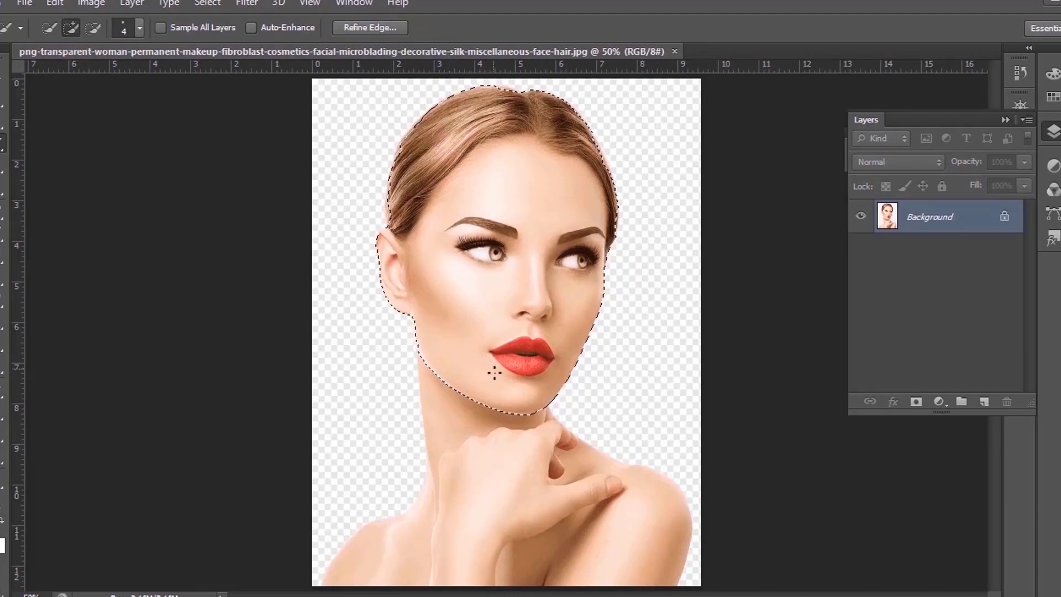
scroll(520, 533, "up", 1)
left_click_drag(520, 532, 372, 509)
- Subtract the stray background beside the neck from the selection using Alt
key("alt")
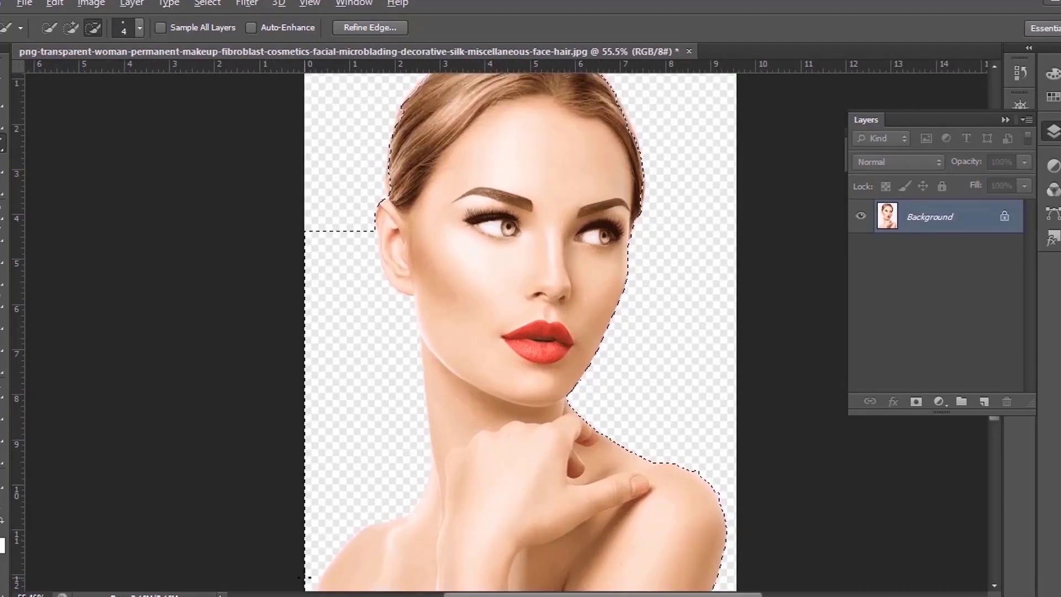
left_click_drag(390, 470, 408, 458)
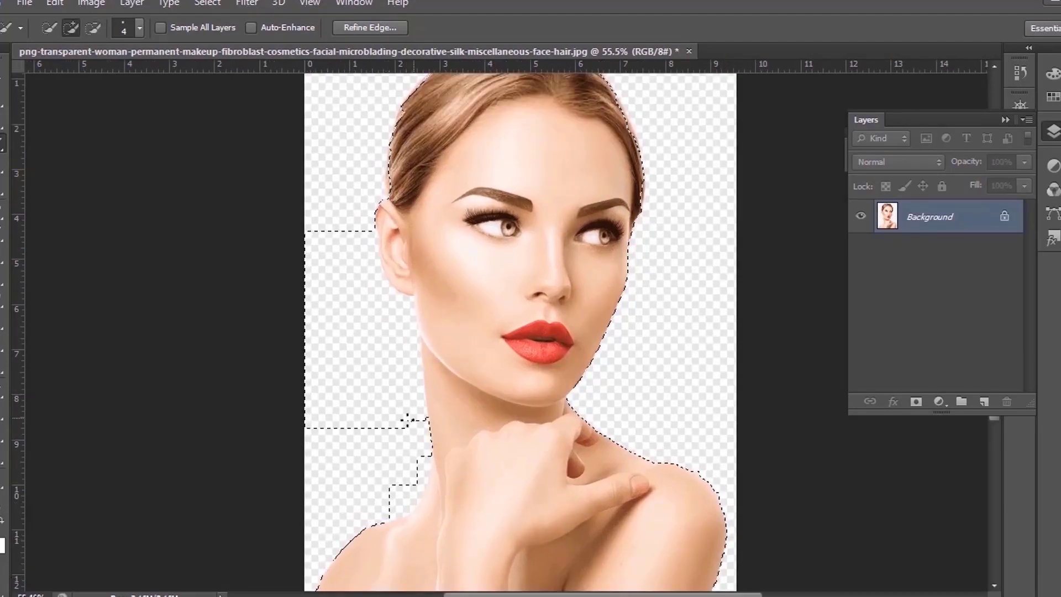
key("alt")
mouse_move(407, 420)
left_mouse_down()
mouse_move(387, 509)
mouse_move(416, 483)
mouse_move(378, 347)
left_mouse_up()
key("alt")
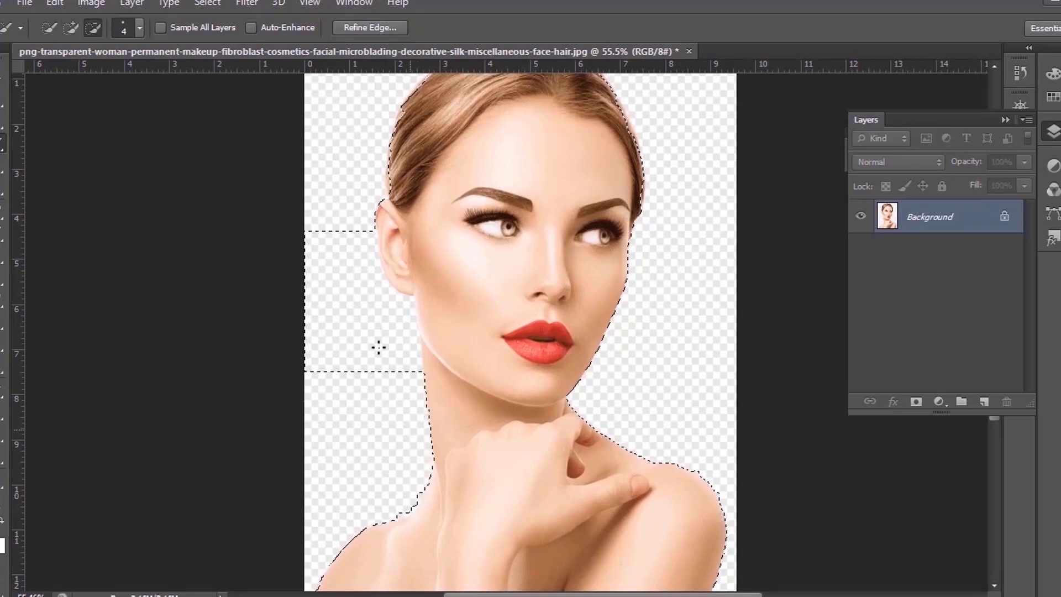
scroll(370, 243, "down", 2)
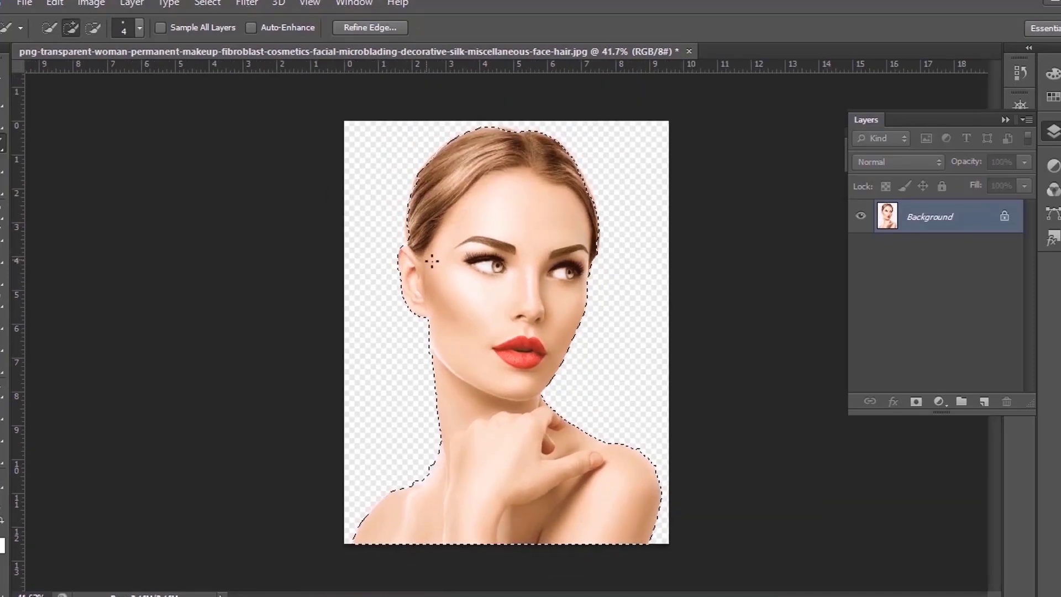
scroll(426, 252, "down", 1)
scroll(437, 478, "up", 3)
scroll(363, 553, "up", 6)
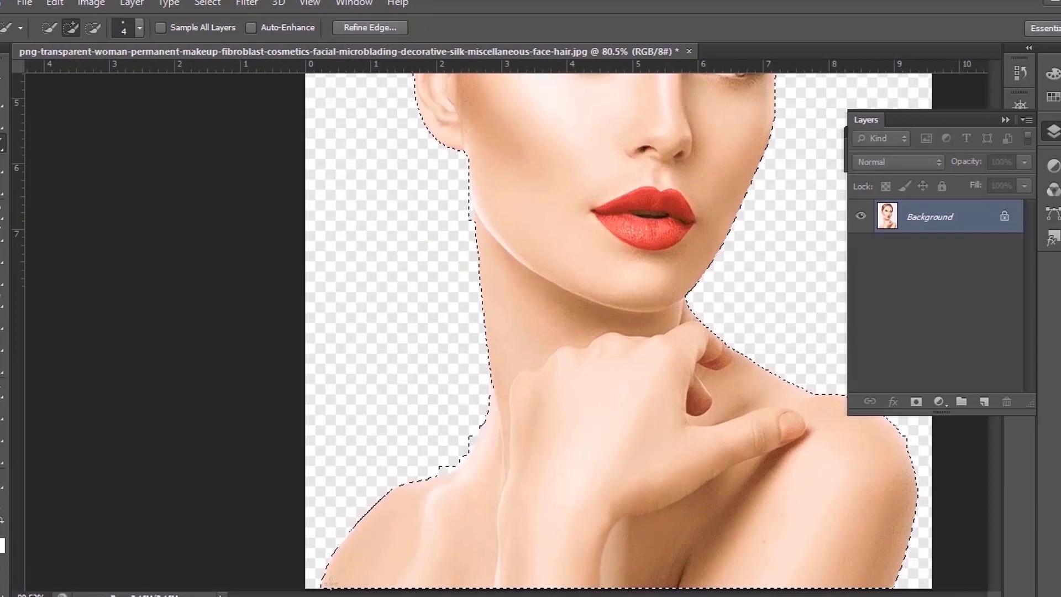
- Fit the selection tightly to the neck edge and remove the bulge beyond the shoulder
key("alt")
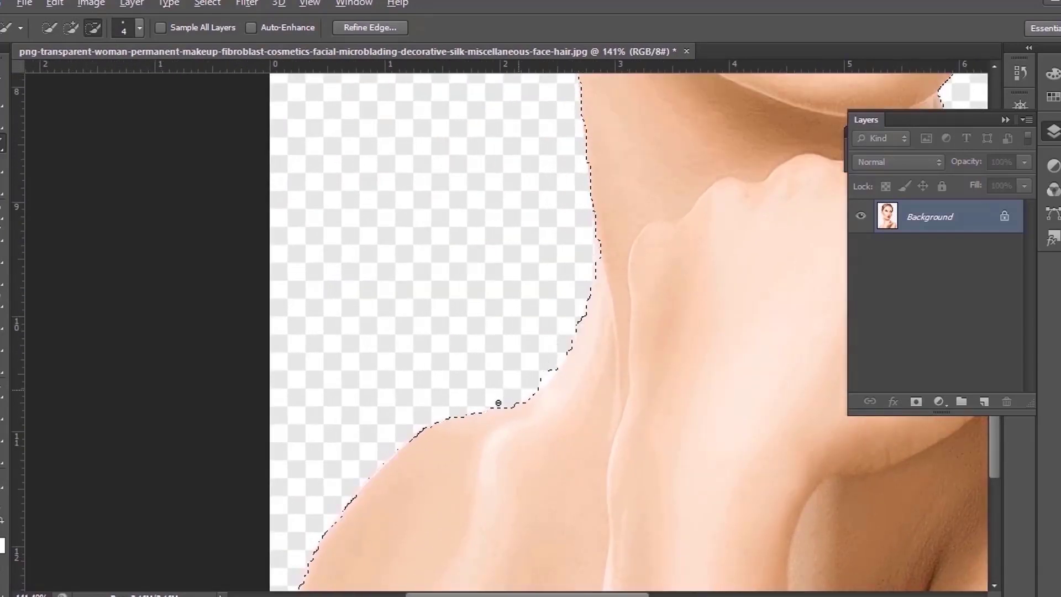
mouse_move(498, 404)
left_mouse_down()
mouse_move(547, 390)
mouse_move(532, 384)
left_mouse_up()
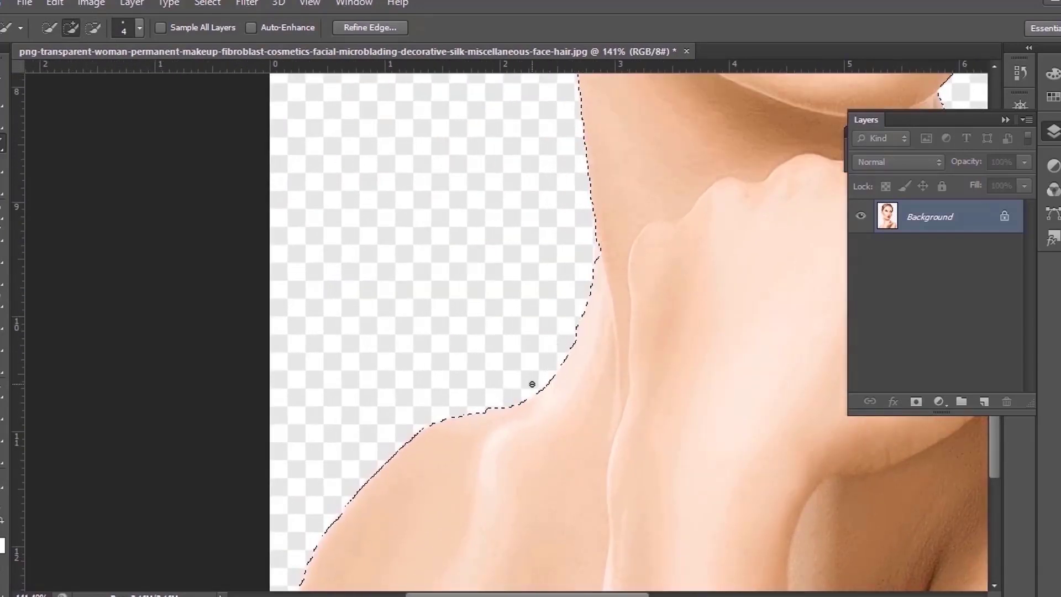
scroll(607, 240, "up", 2)
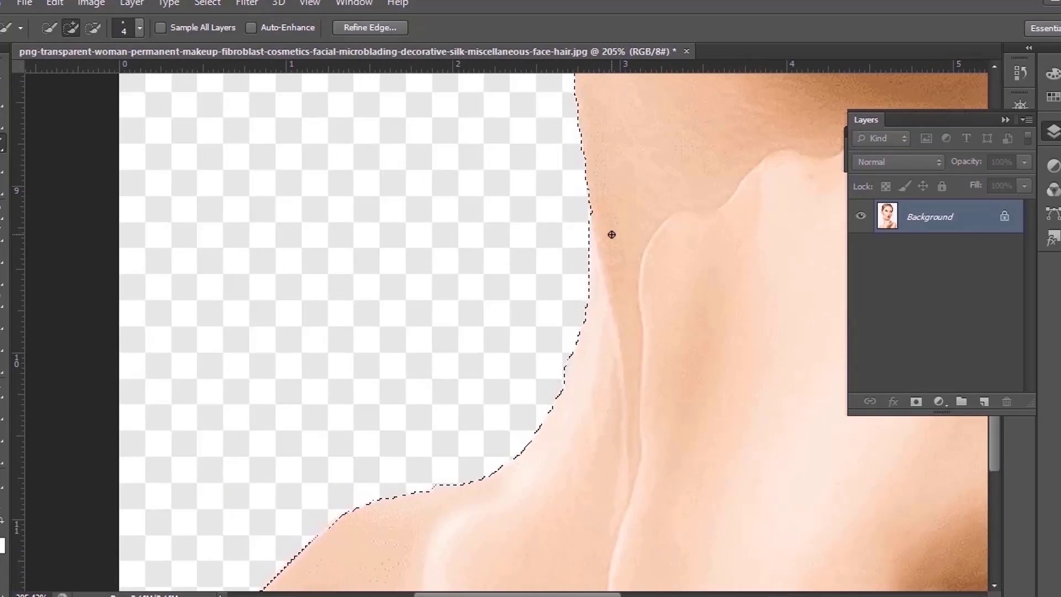
scroll(611, 238, "down", 5)
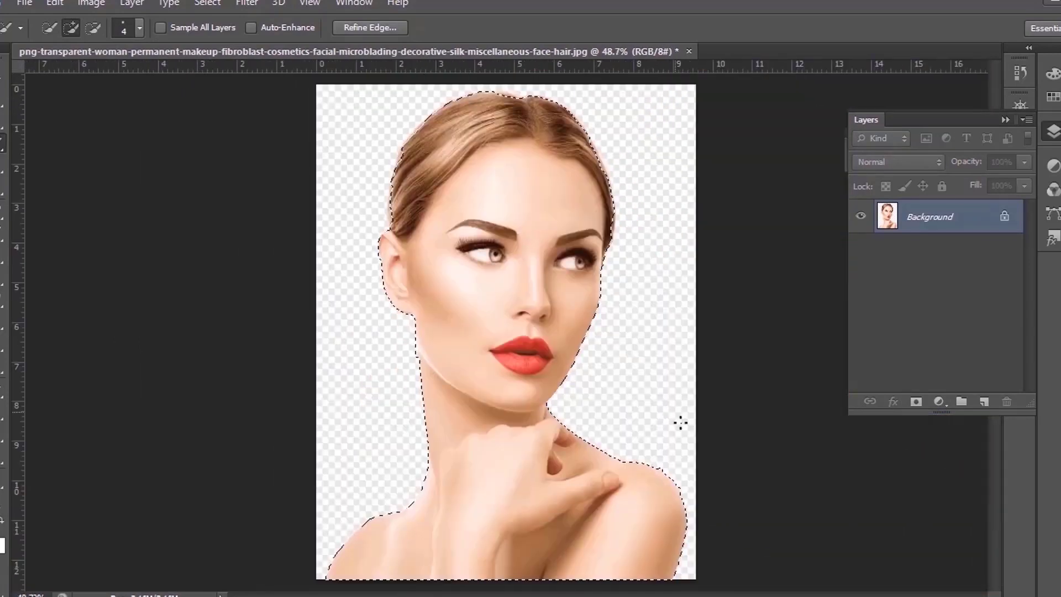
scroll(657, 480, "up", 5)
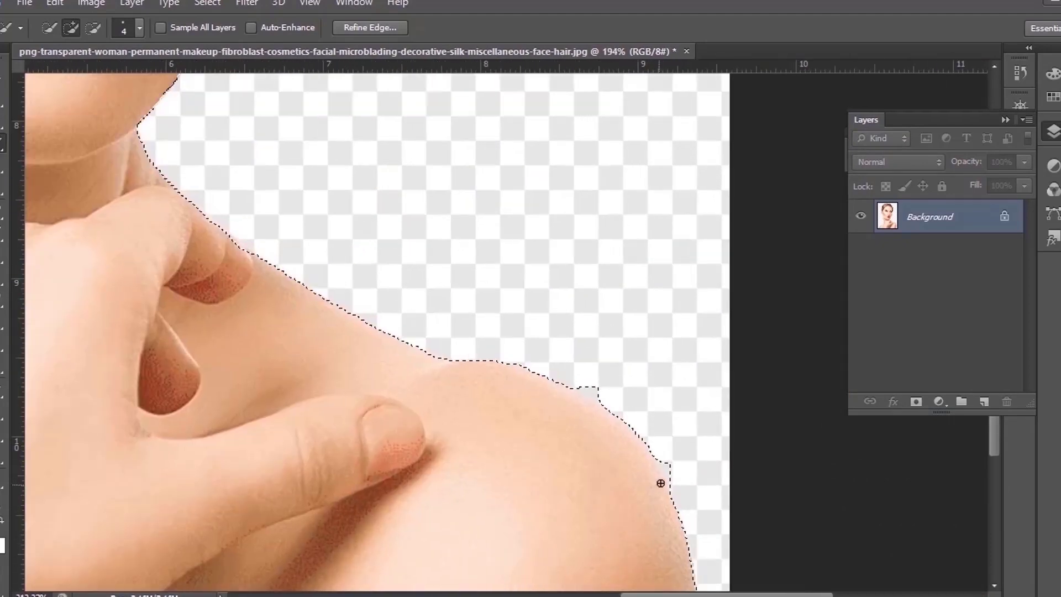
scroll(660, 483, "up", 1)
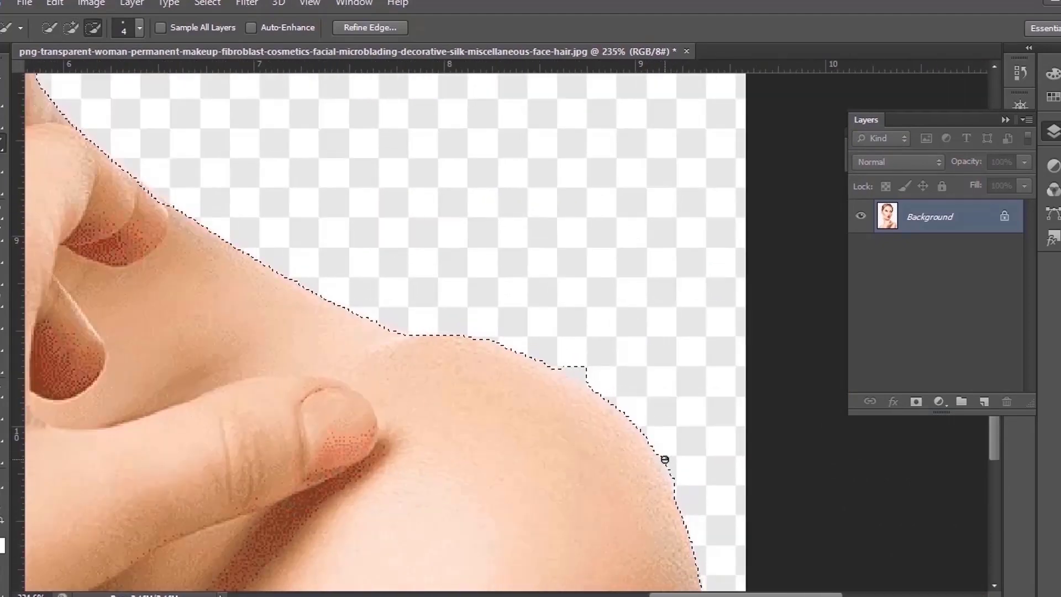
left_click(574, 373, "alt")
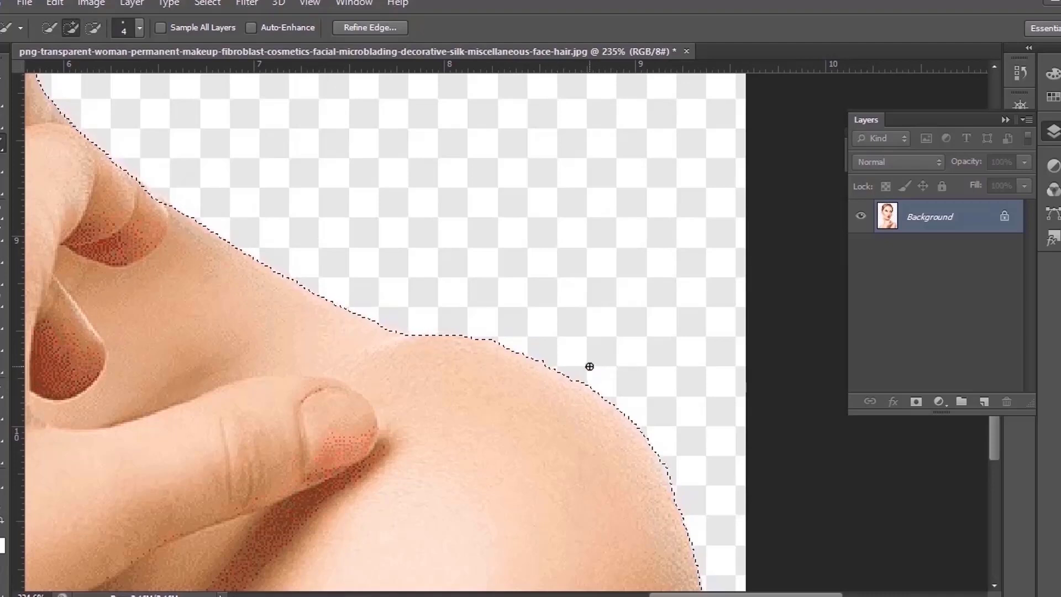
key("alt")
scroll(595, 369, "down", 5)
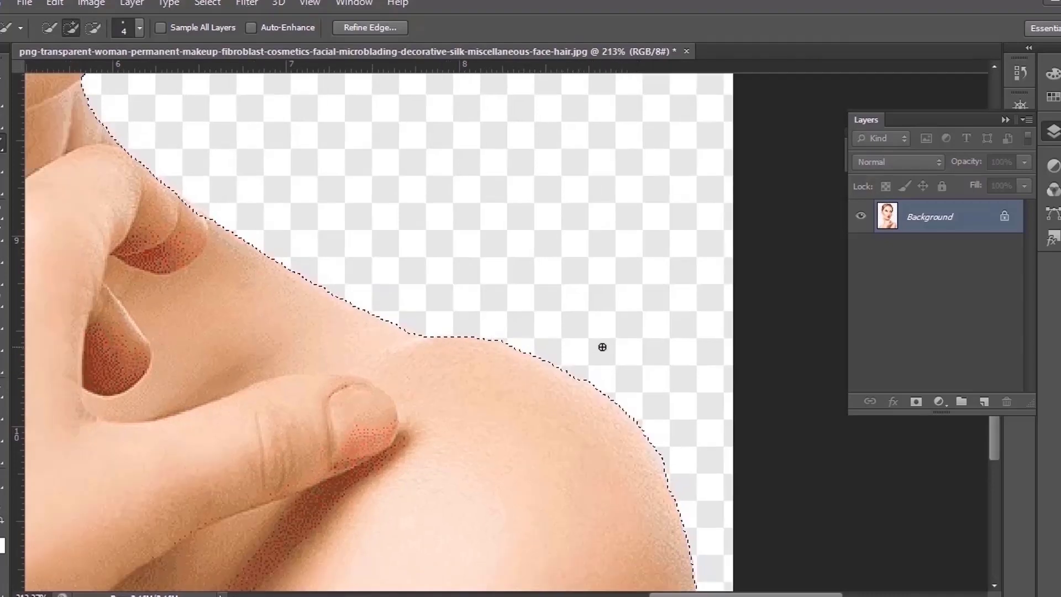
- Tidy the selection edge along the right side and left hairline of the hair with small strokes
scroll(602, 347, "down", 2)
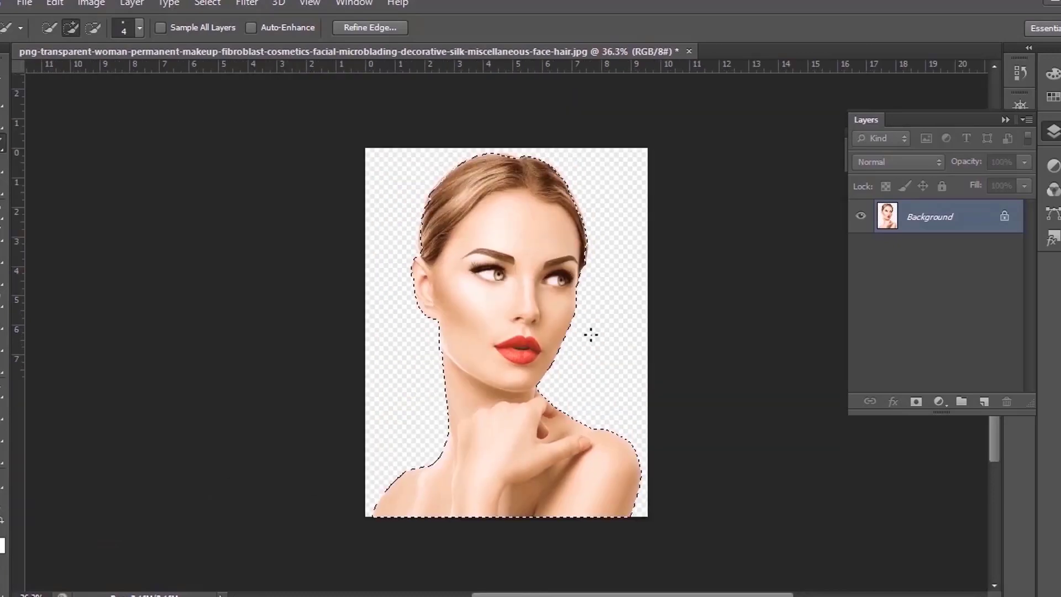
scroll(589, 334, "up", 8)
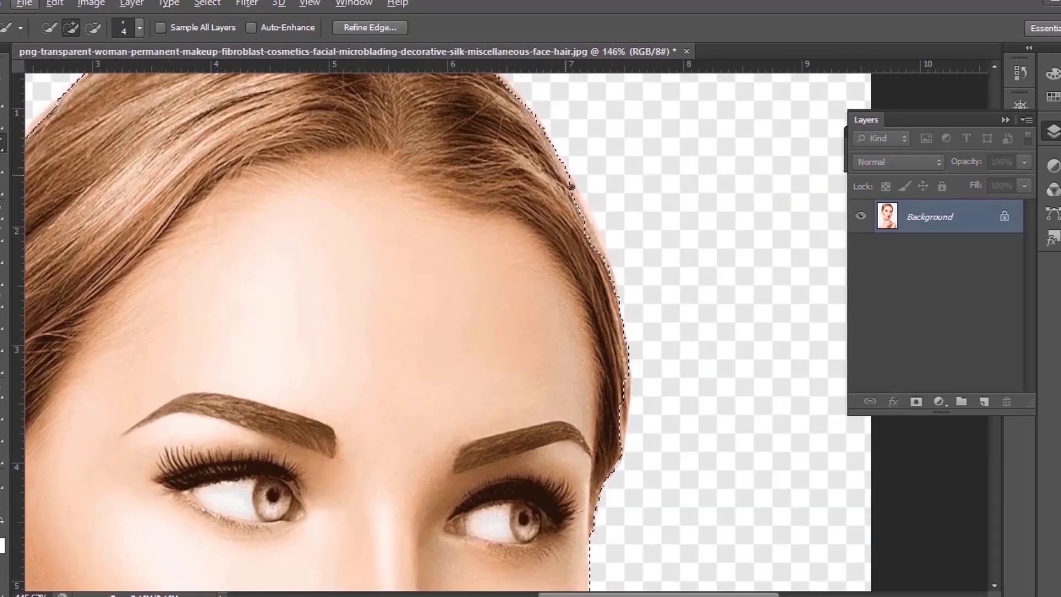
left_click_drag(572, 187, 576, 196)
scroll(575, 210, "down", 3)
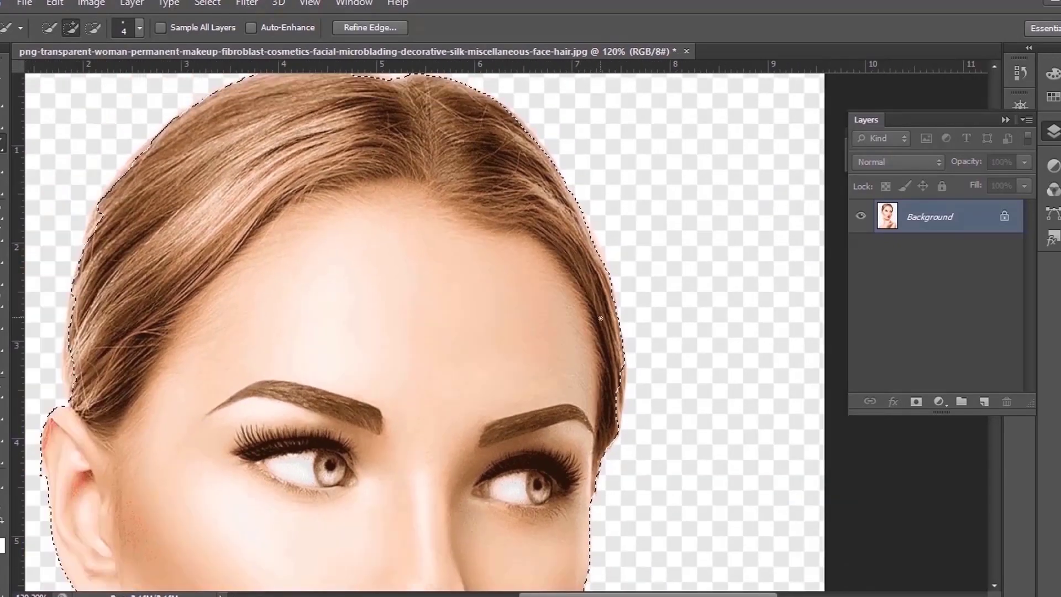
scroll(207, 175, "up", 3)
left_click_drag(208, 175, 197, 228)
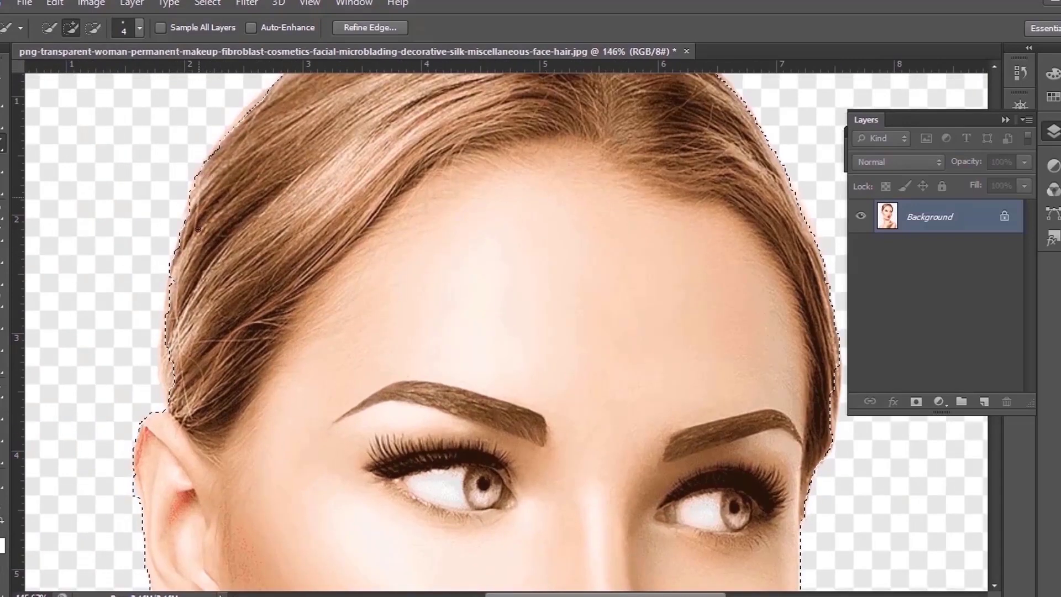
scroll(247, 168, "up", 2)
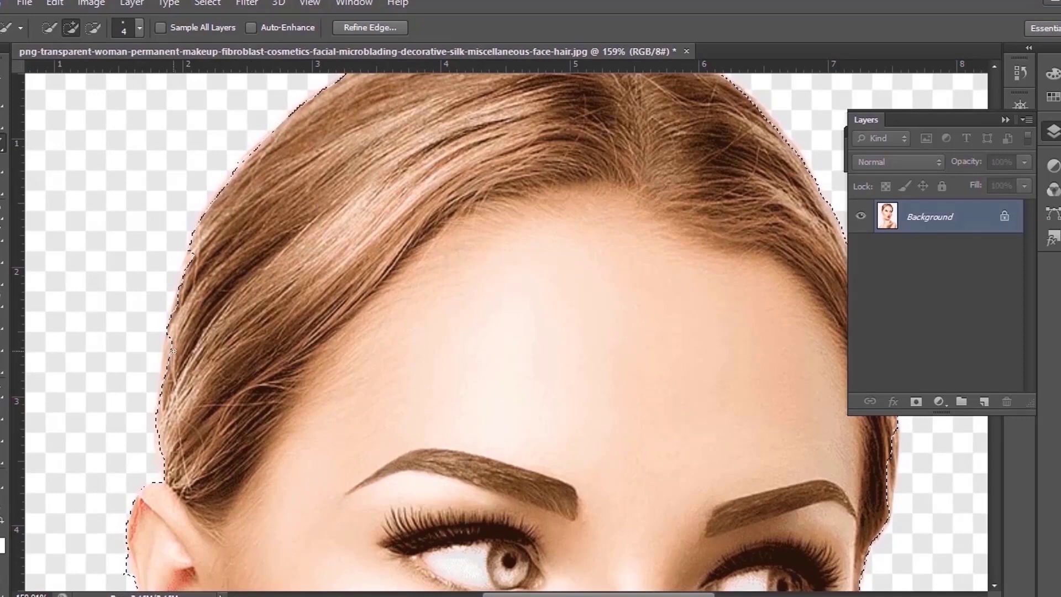
scroll(246, 370, "down", 2)
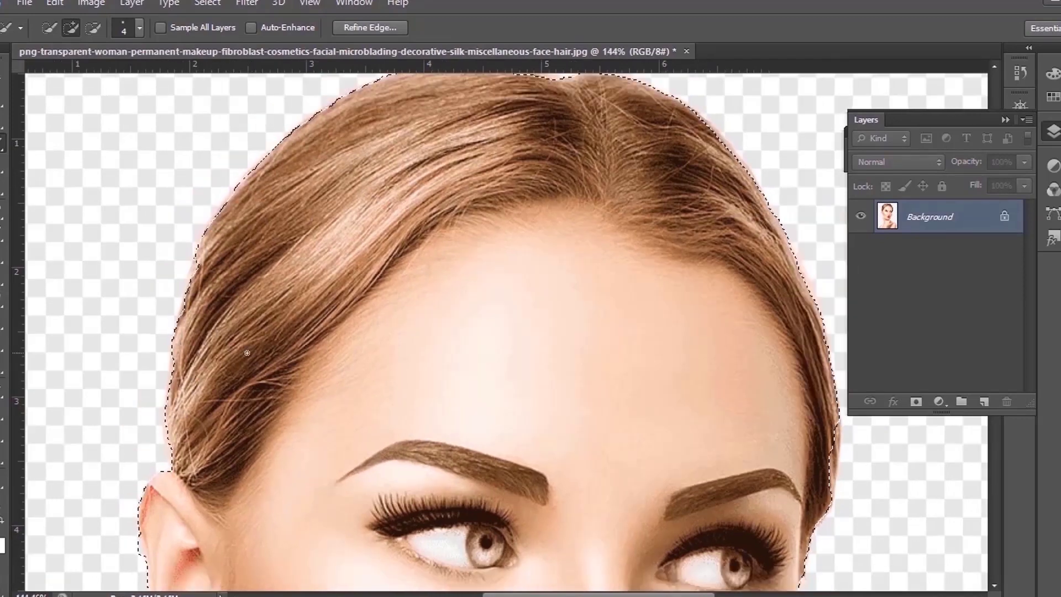
scroll(518, 82, "up", 2)
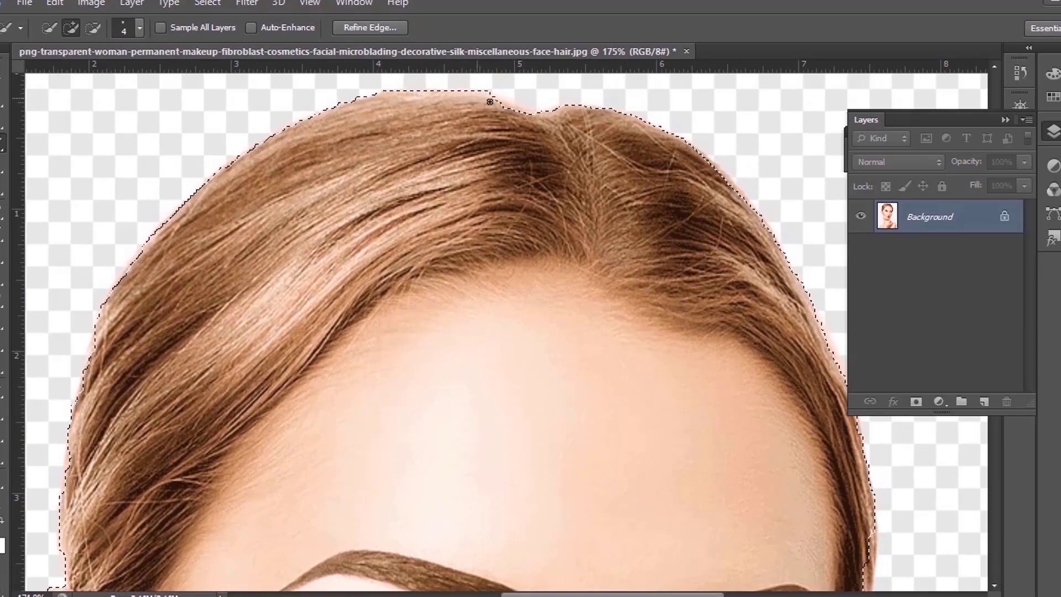
scroll(470, 138, "down", 5)
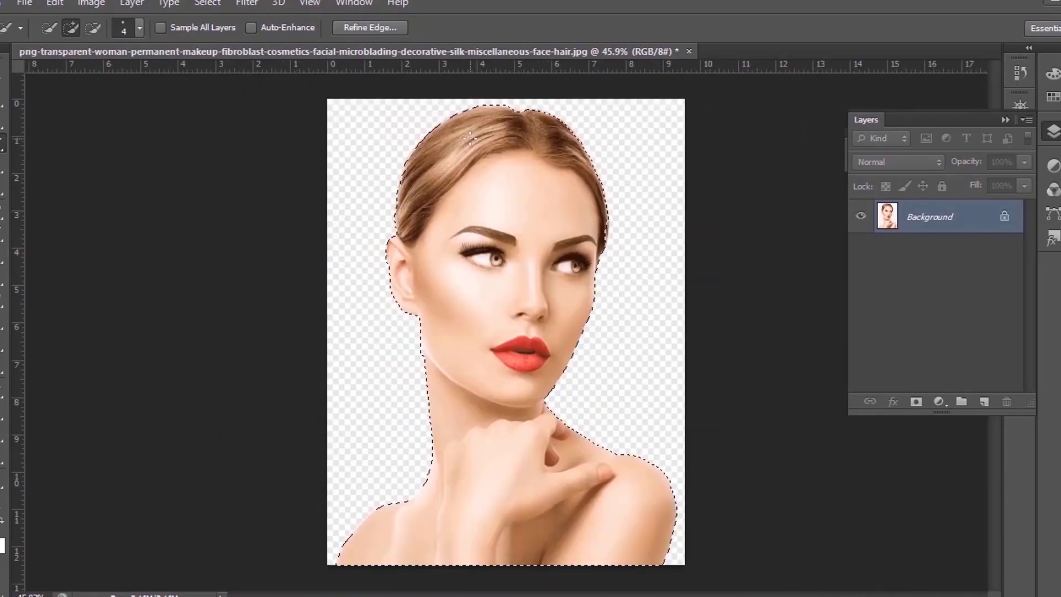
- Feather the selection by 1 px and copy the woman onto Layer 1 via Layer Via Copy
right_click(510, 256)
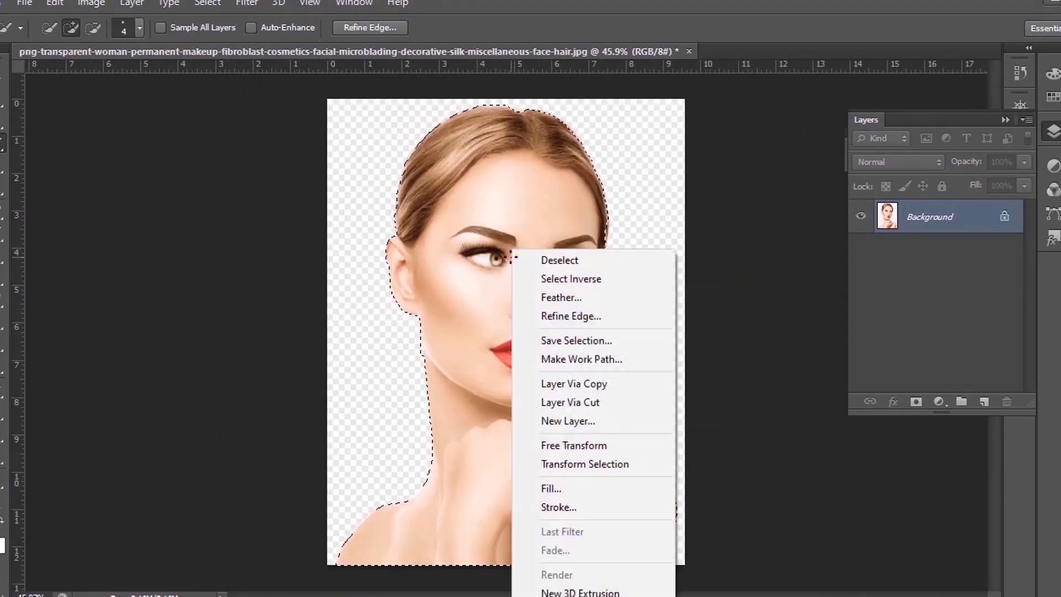
left_click(549, 298)
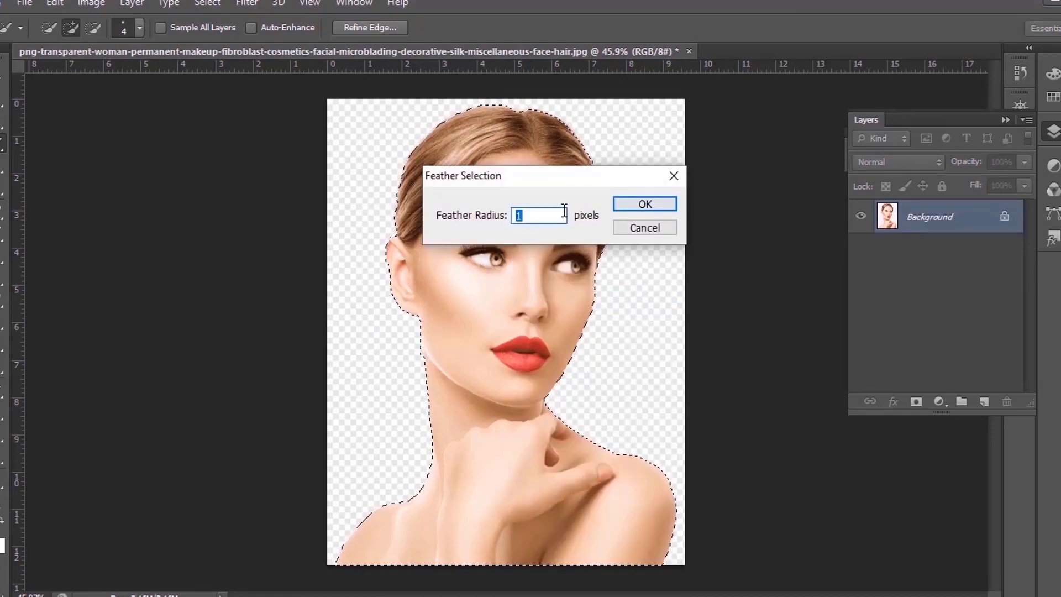
left_click(626, 206)
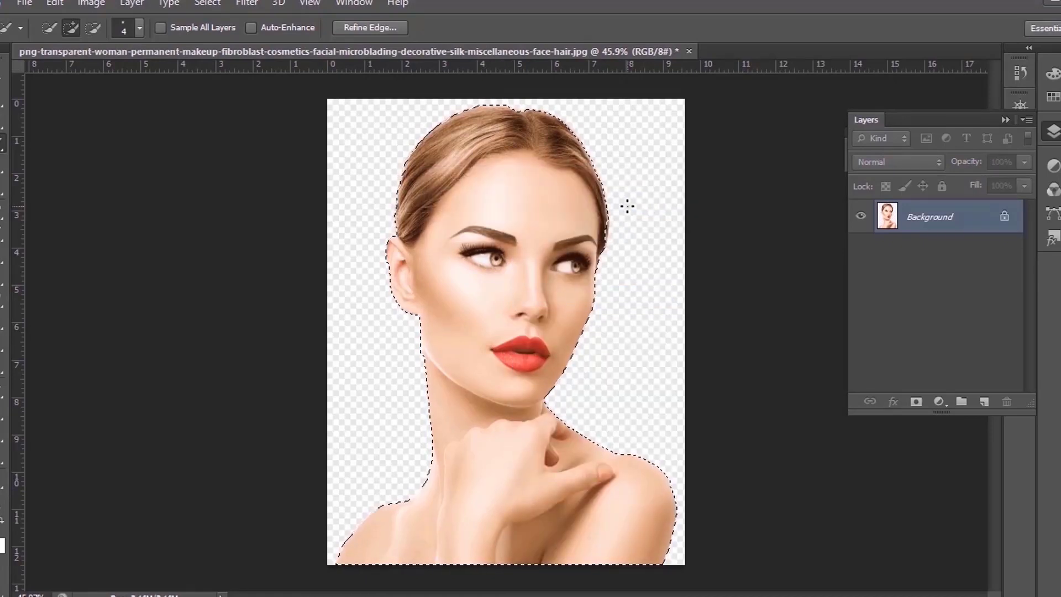
right_click(514, 226)
left_click(553, 361)
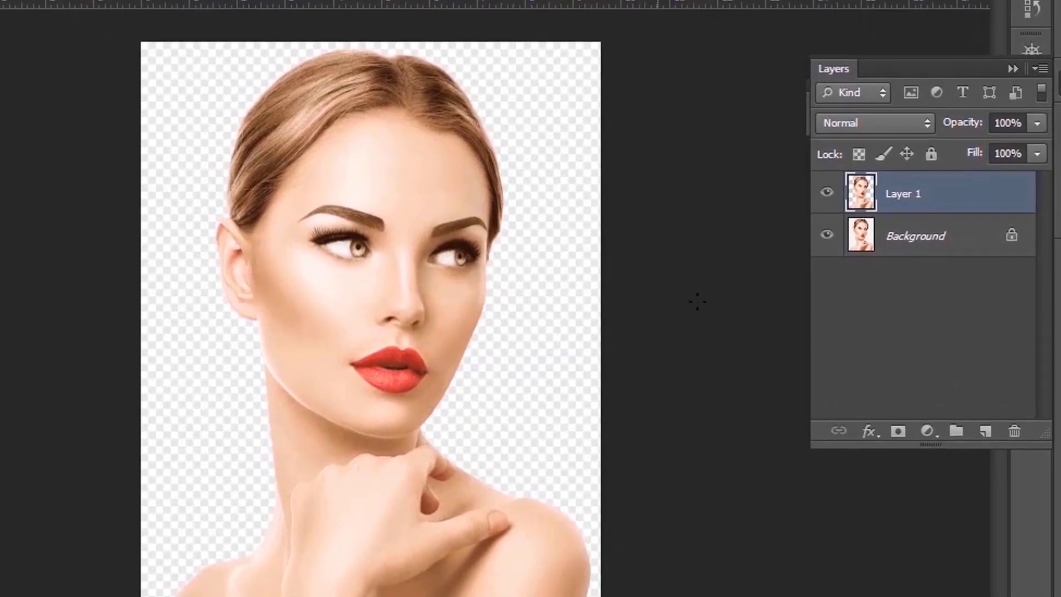
- Hide Background, add a white Solid Color fill layer, and move Layer 1 above Color Fill 1
left_click(827, 234)
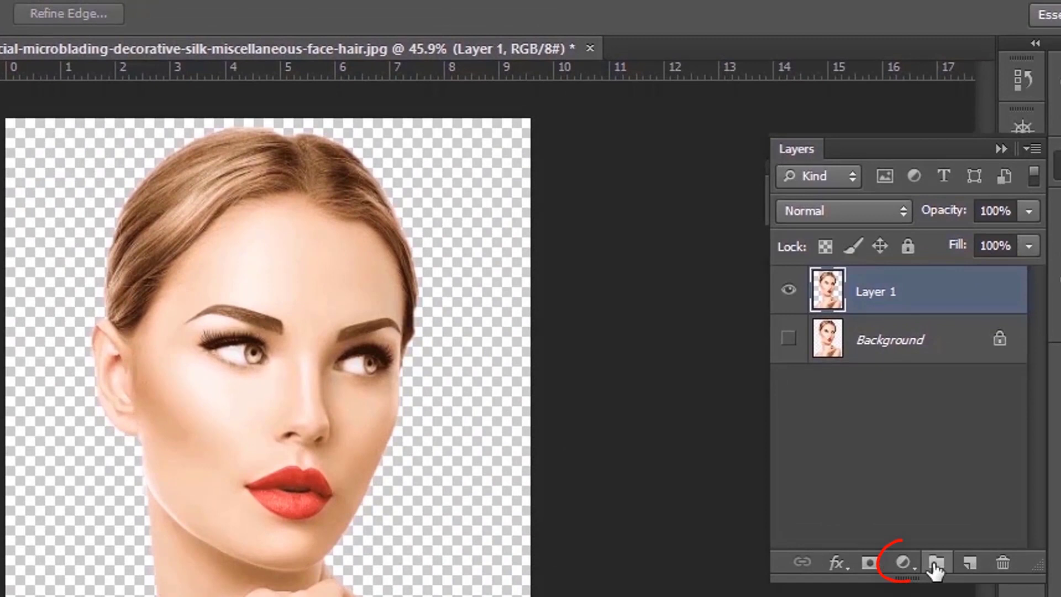
left_click(903, 563)
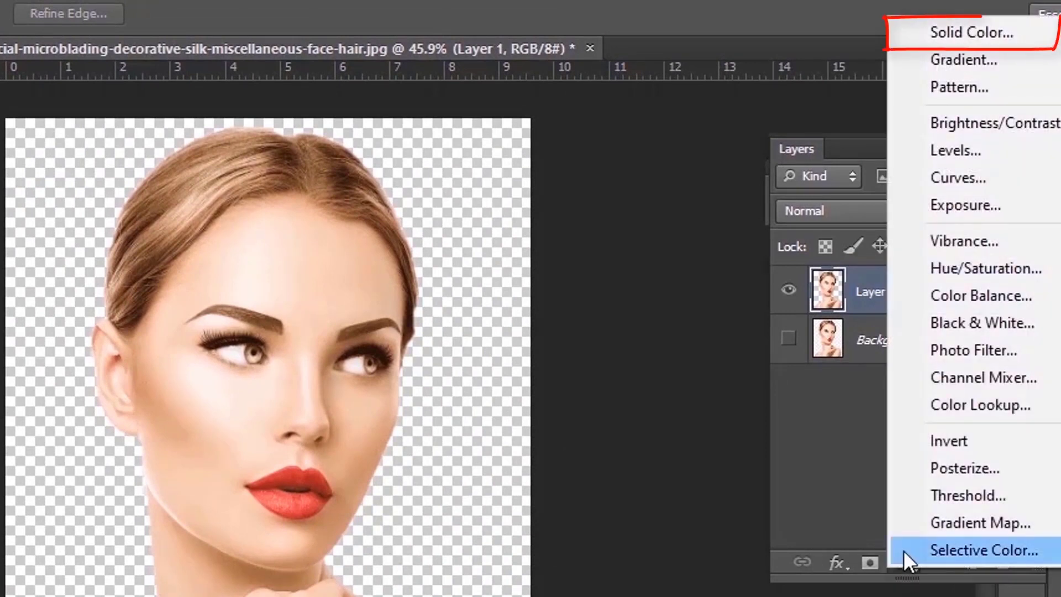
left_click(959, 32)
left_click_drag(722, 299, 614, 236)
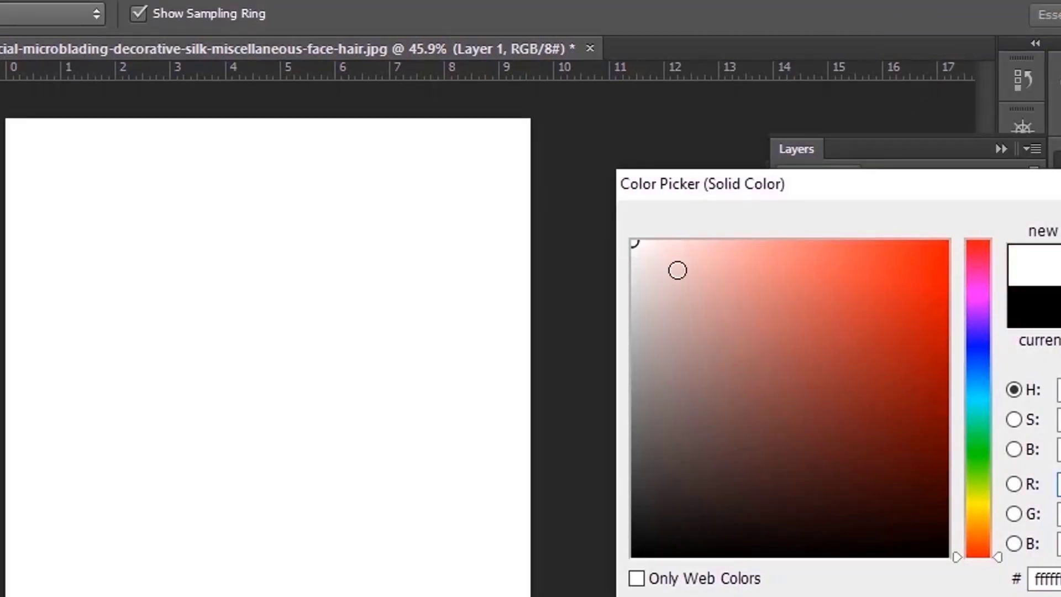
key("Return")
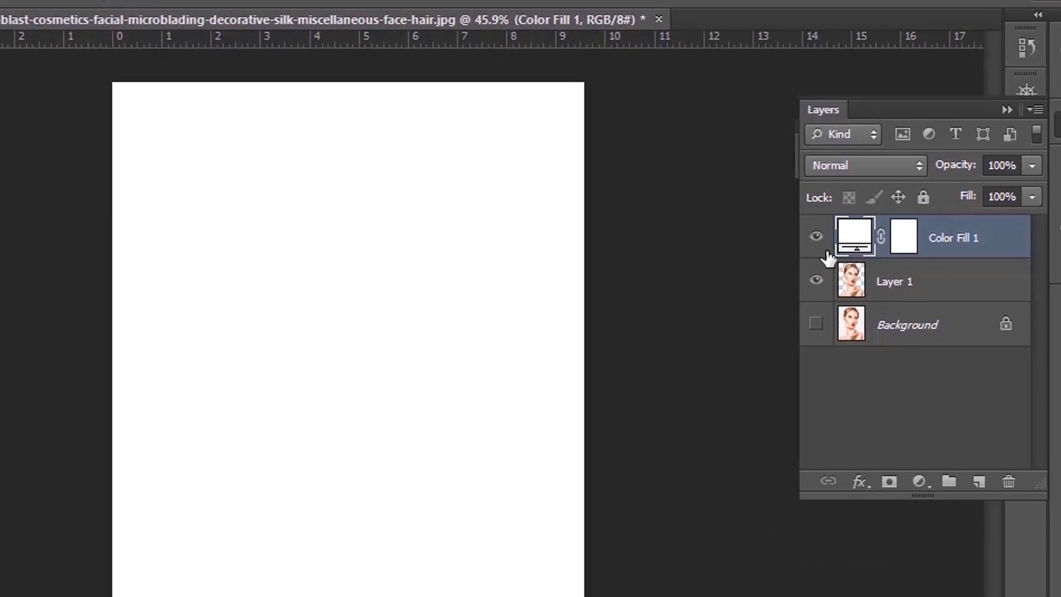
left_click_drag(873, 281, 880, 217)
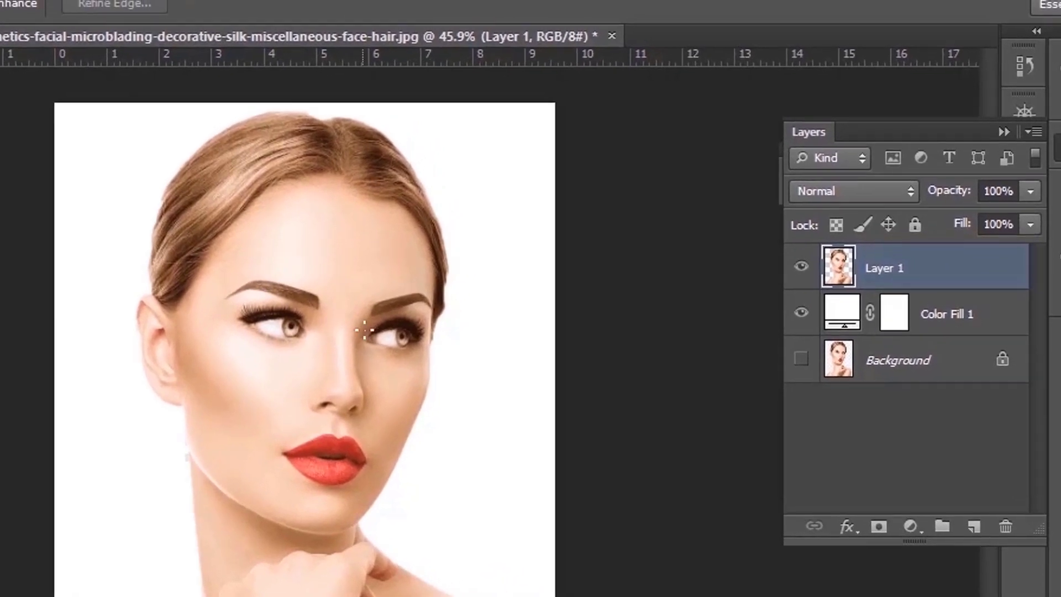
- Add a Curves 1 adjustment layer with an S-curve: shadows pulled down, highlights lifted
left_click(909, 542)
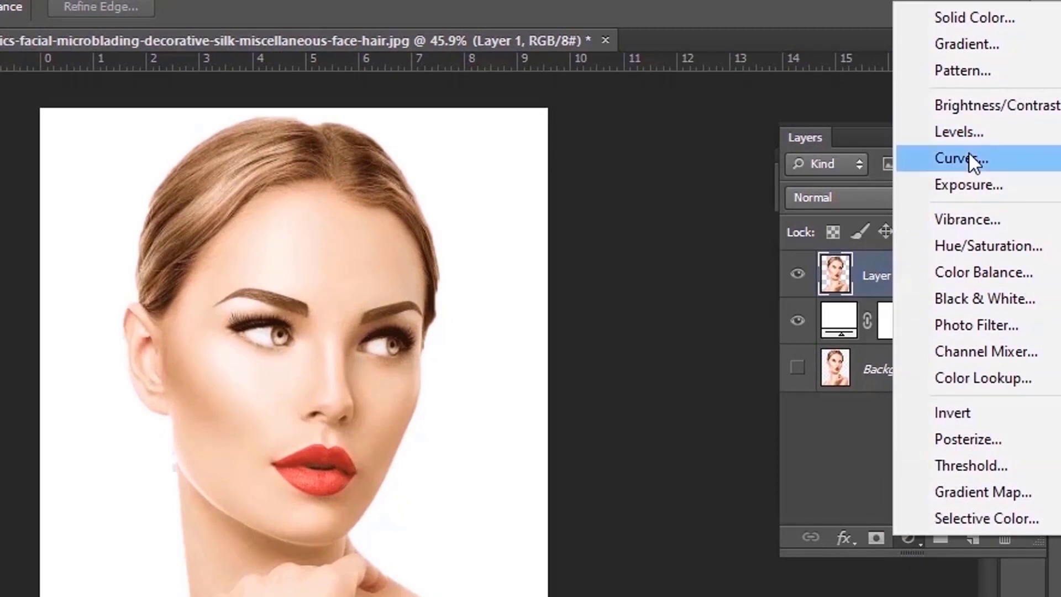
left_click(967, 154)
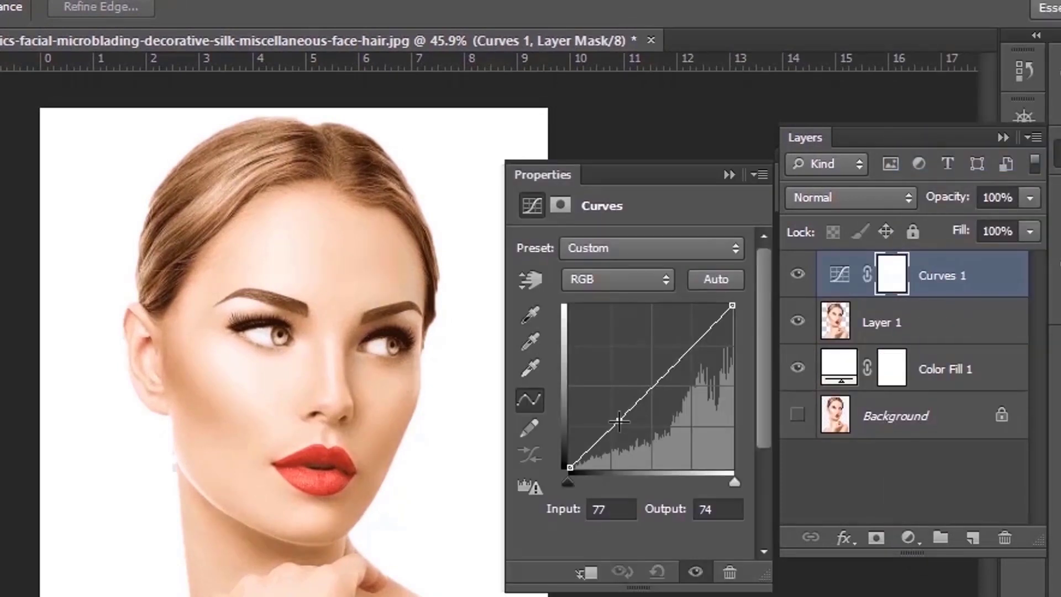
left_click_drag(618, 421, 627, 429)
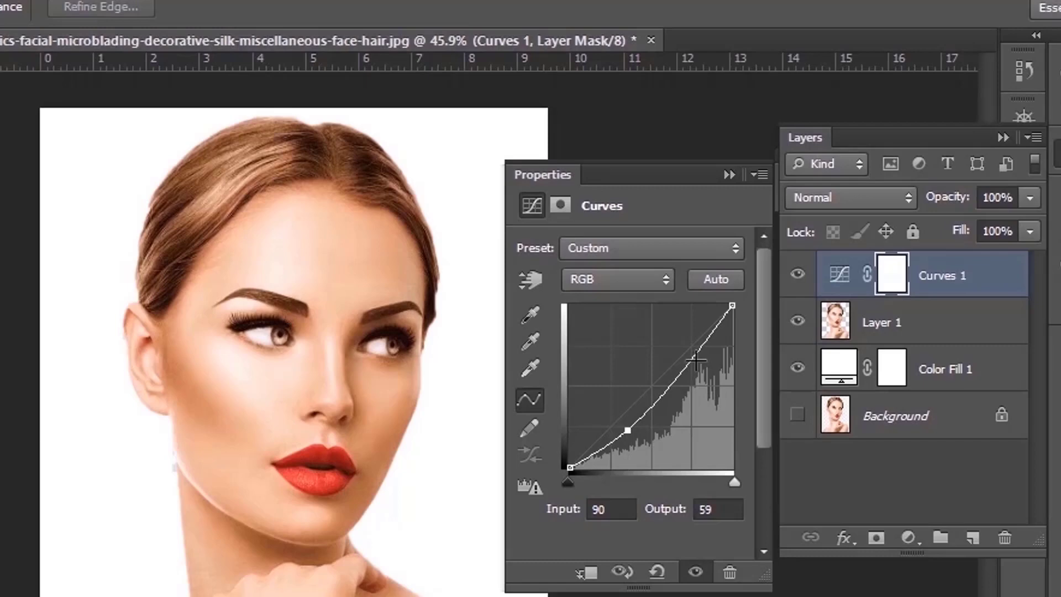
left_click_drag(695, 361, 692, 353)
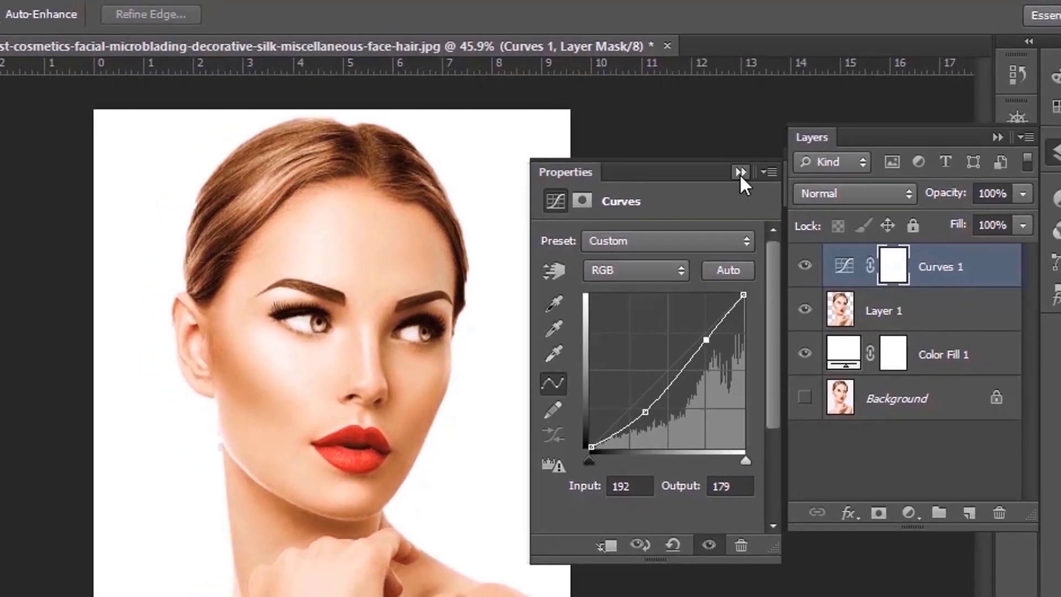
- Drag purple-and-pink-dark-floral-plain.jpg from File Explorer onto the Photoshop canvas as a placed layer
left_click(729, 175)
left_click(1039, 3)
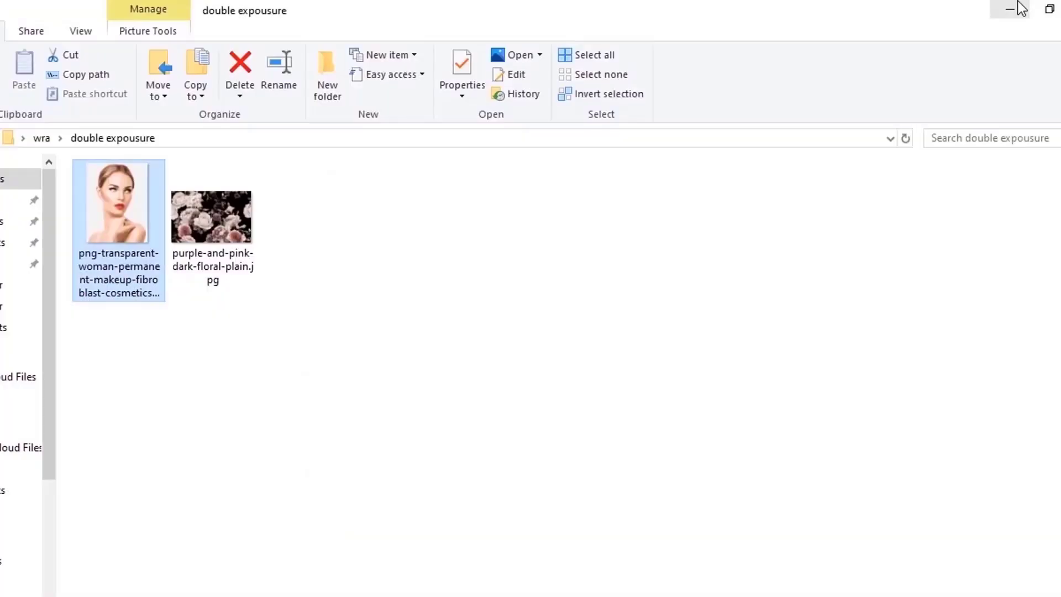
left_click(220, 215)
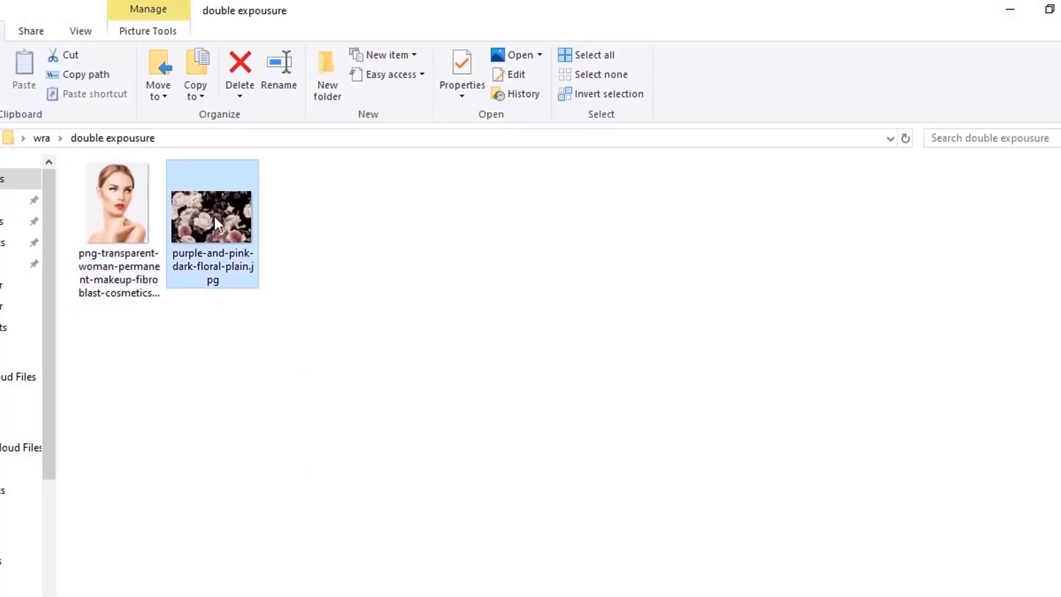
left_click_drag(213, 214, 406, 434)
left_click_drag(481, 329, 480, 329)
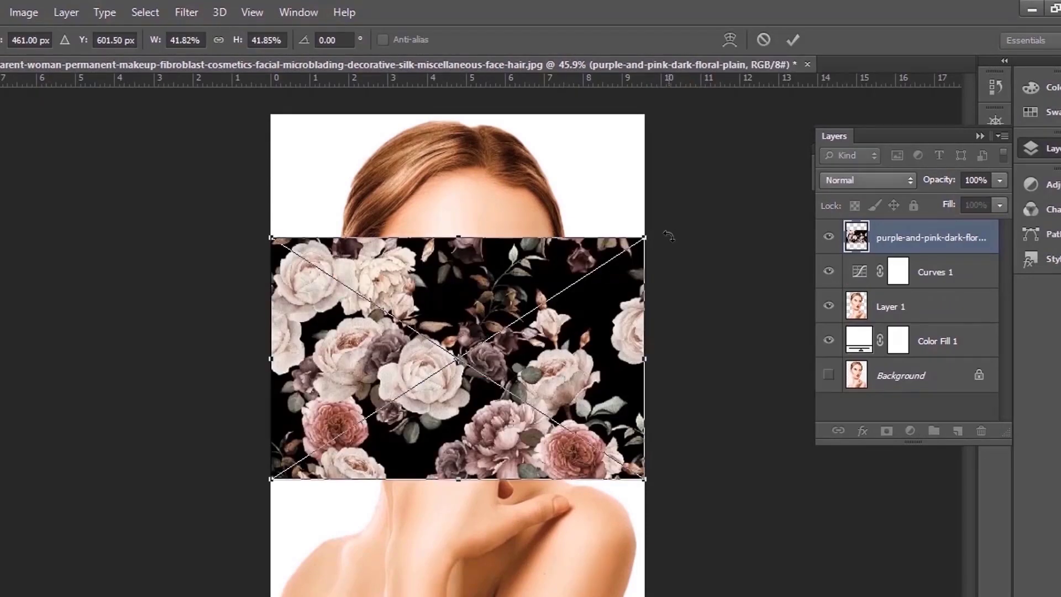
- Rotate the placed floral layer to a -90 degree angle
left_click_drag(668, 237, 387, 126)
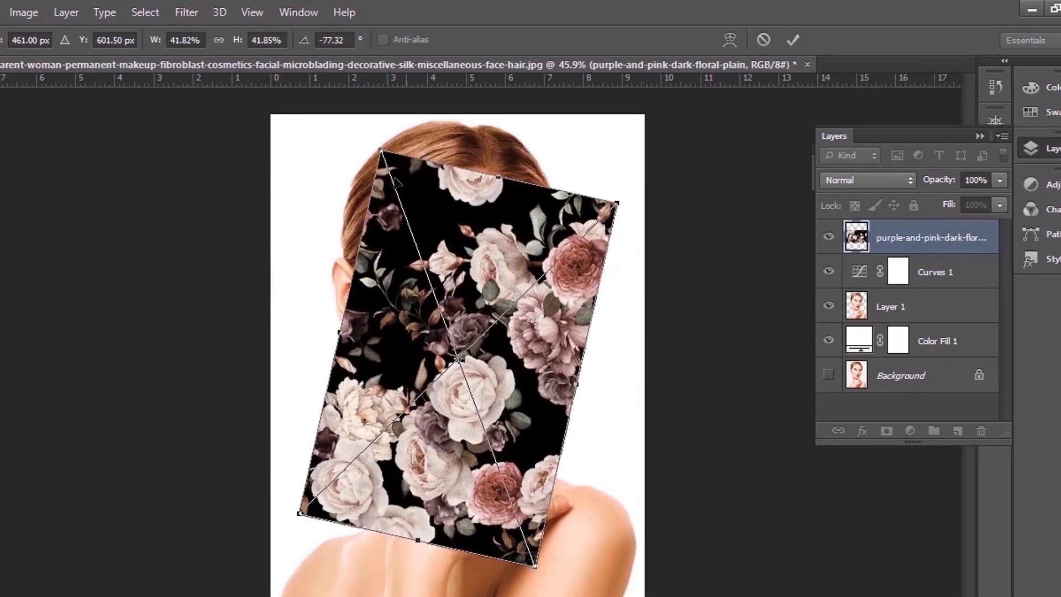
double_click(334, 40)
type("-90")
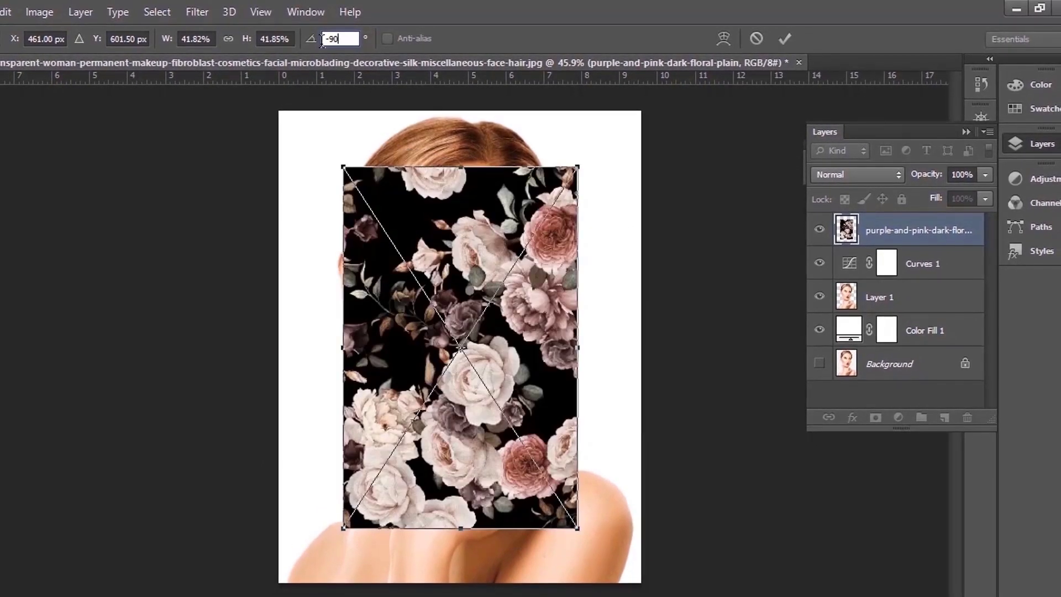
key("Return")
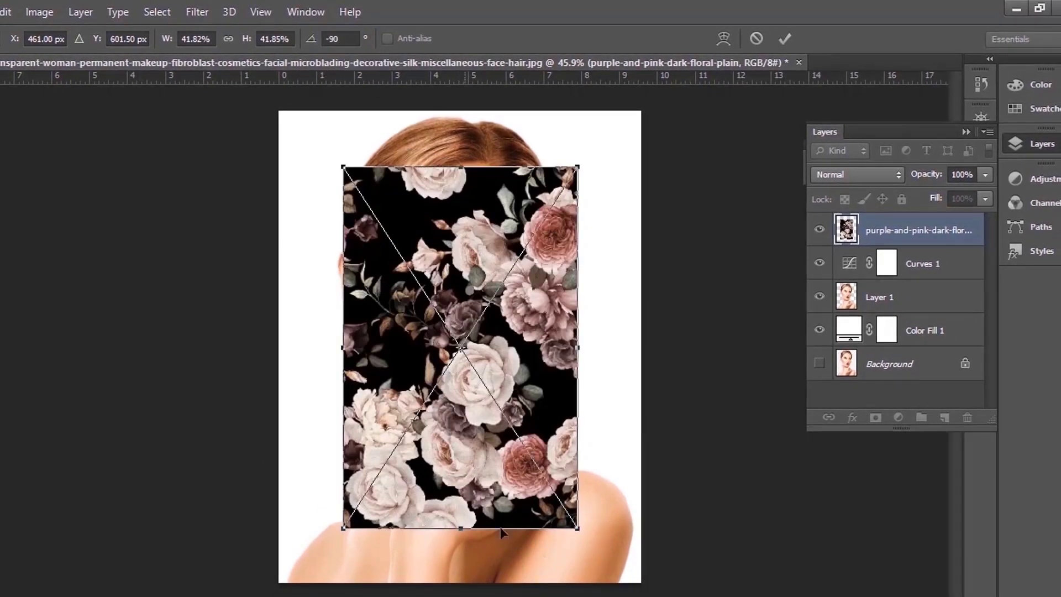
- Enlarge the floral layer to about 52% over the portrait, flip it horizontally, and commit
left_click_drag(585, 534, 619, 591)
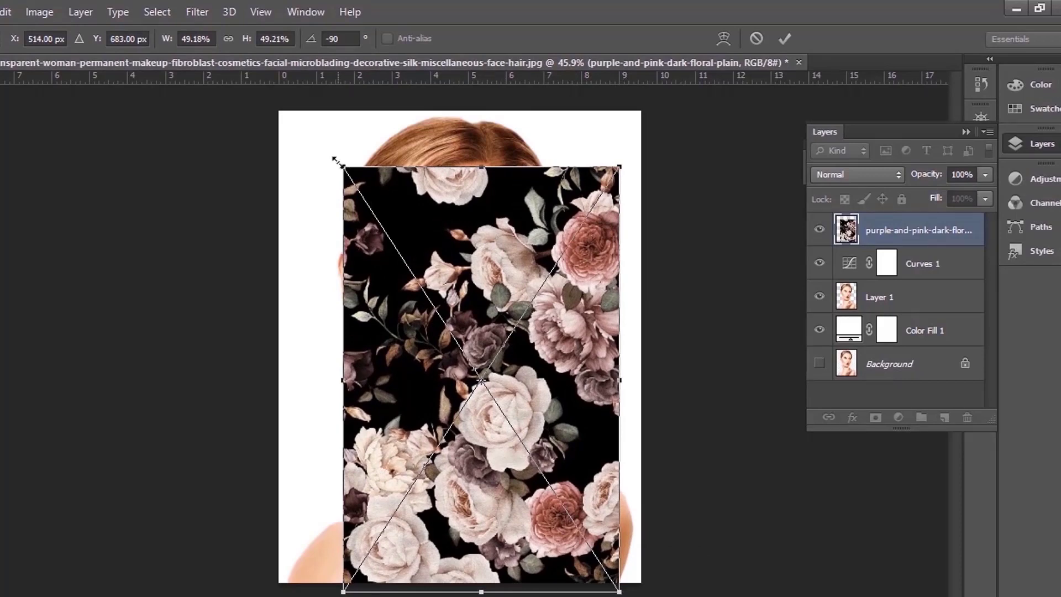
left_click_drag(334, 161, 325, 141)
right_click(522, 217)
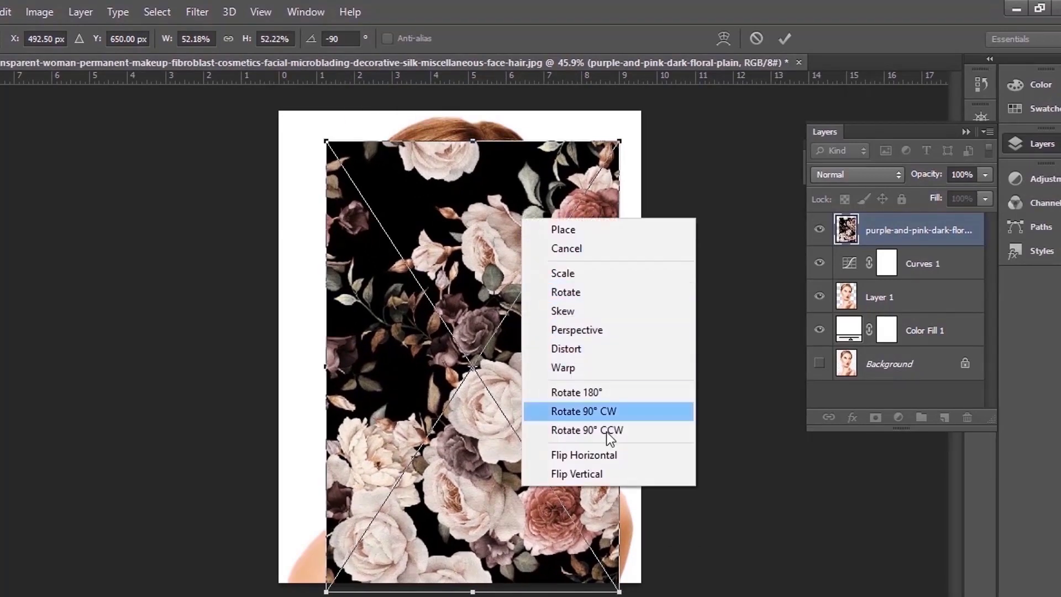
left_click(570, 456)
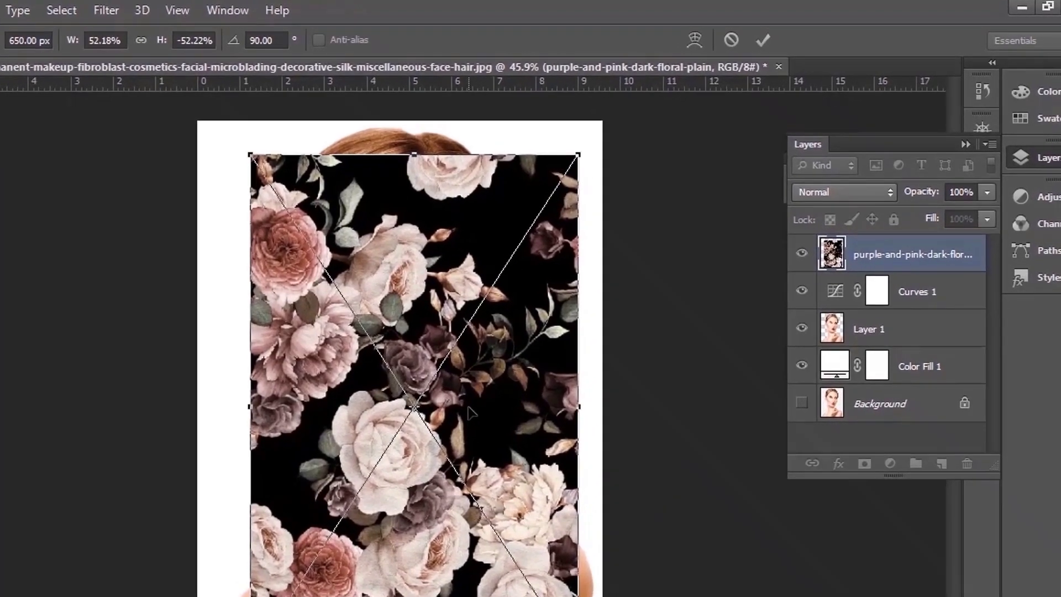
key("Return")
key("w")
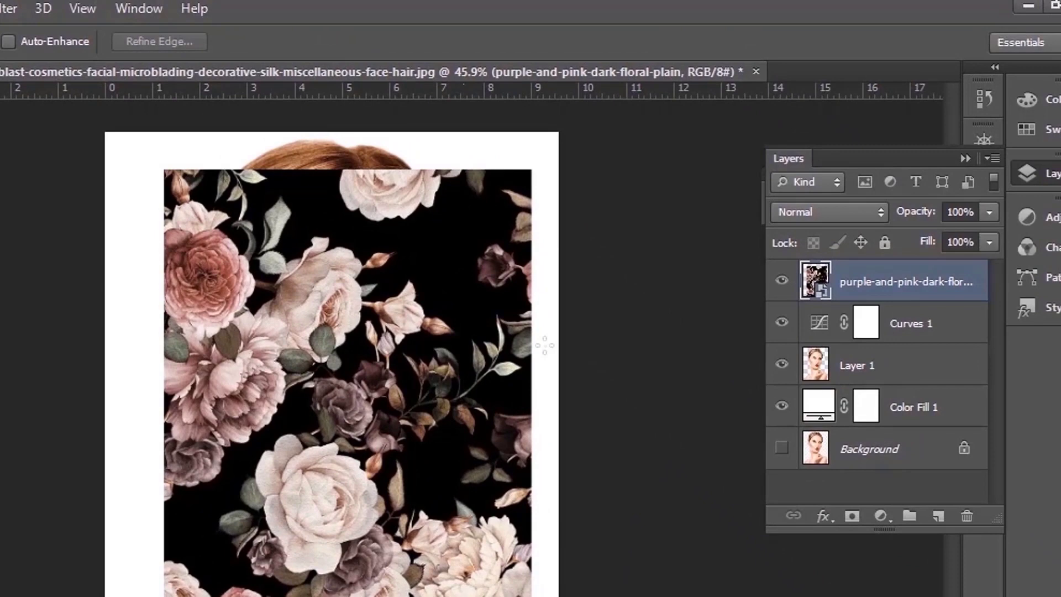
- Lower the floral layer opacity to 51% and nudge it slightly up-left
left_click(994, 218)
left_click(954, 232)
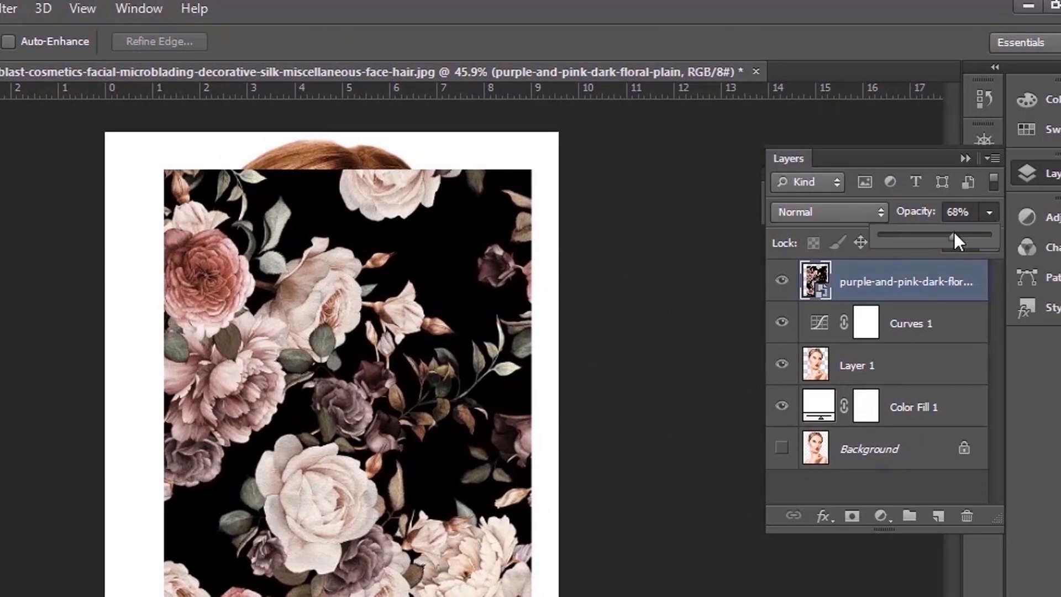
left_click(936, 237)
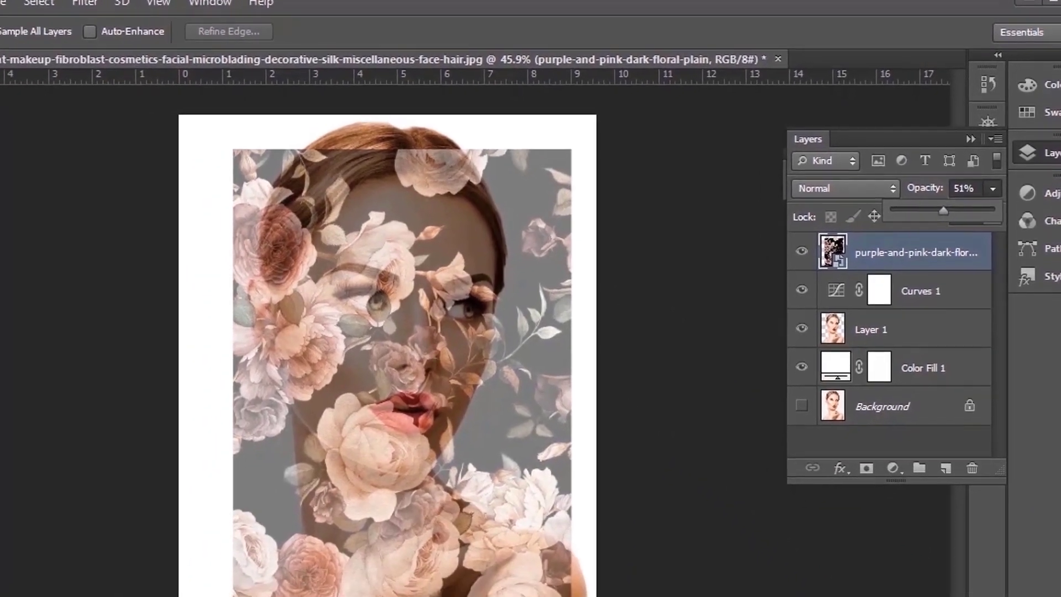
key("v")
mouse_move(427, 316)
left_mouse_down()
mouse_move(387, 298)
mouse_move(422, 304)
left_mouse_up()
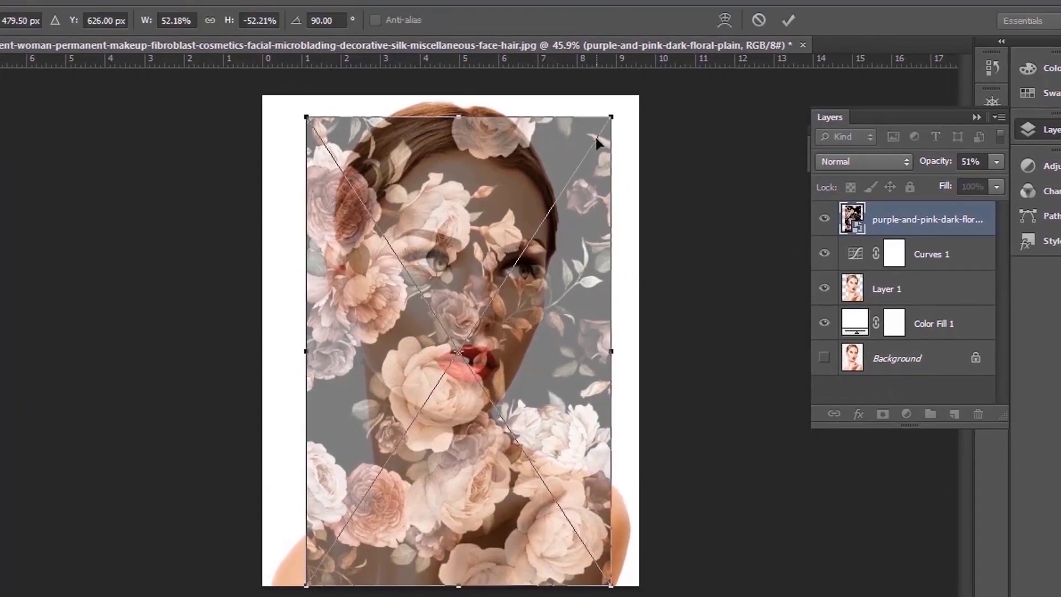
- Tilt the floral layer to about 102°, enlarge it to about 60%, and reposition it across the face
left_click_drag(625, 118, 651, 141)
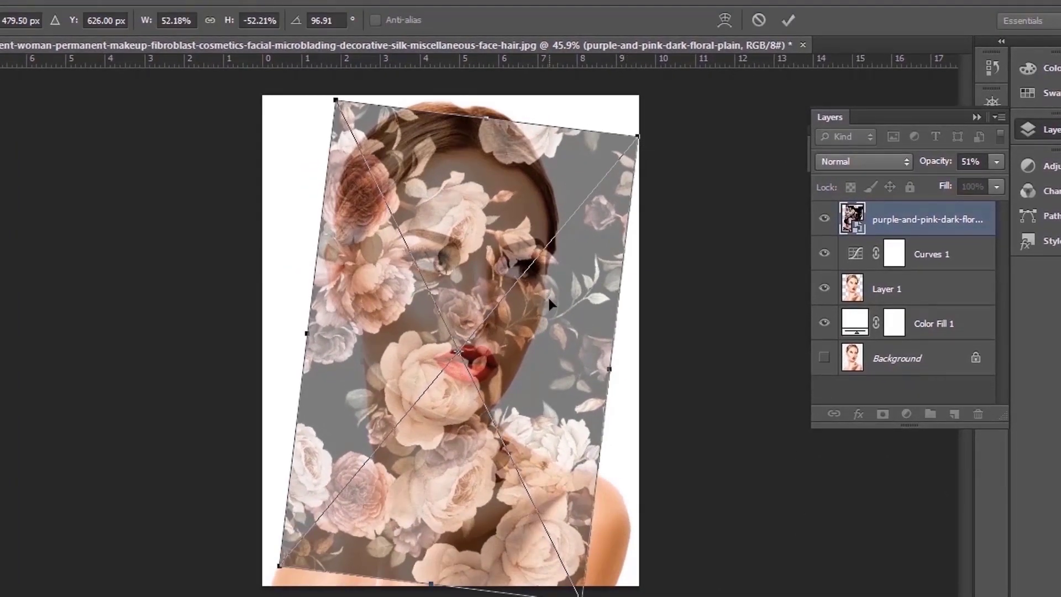
left_click_drag(548, 296, 561, 306)
left_click_drag(651, 150, 668, 129)
left_click_drag(490, 213, 504, 223)
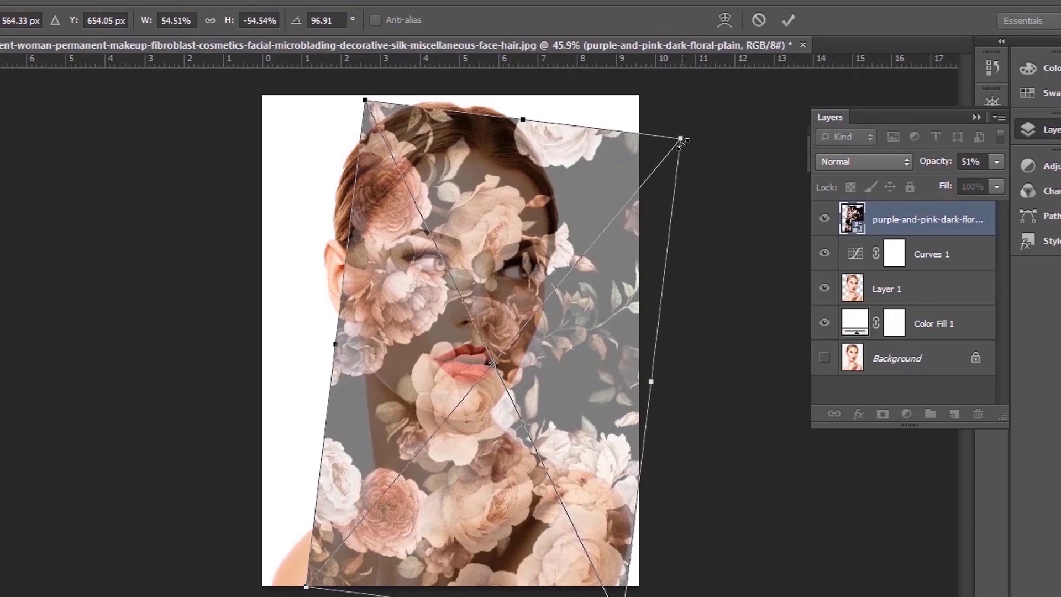
left_click_drag(682, 142, 692, 125)
left_click_drag(307, 587, 279, 596)
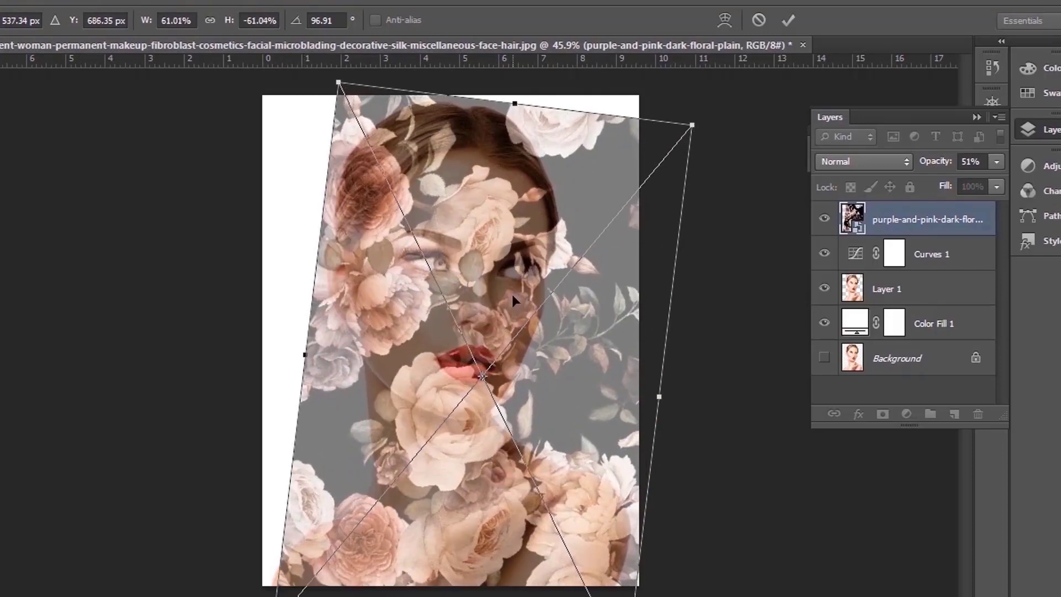
left_click_drag(513, 300, 522, 302)
left_click_drag(725, 126, 729, 147)
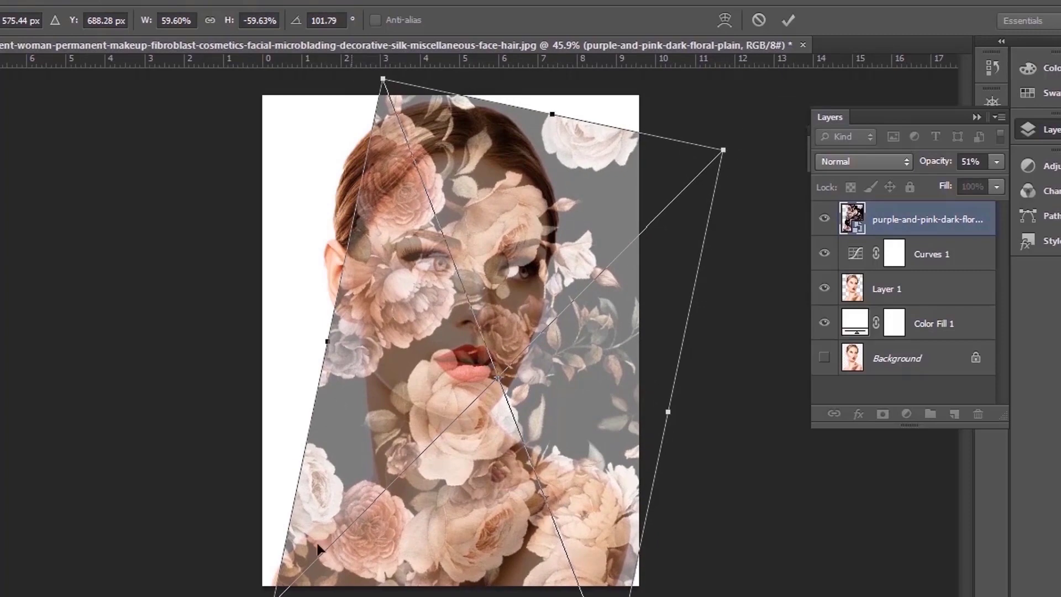
- Commit the floral layer transform and raise its opacity back to 100%
key("ctrl+minus")
key("Return")
key("ctrl+plus")
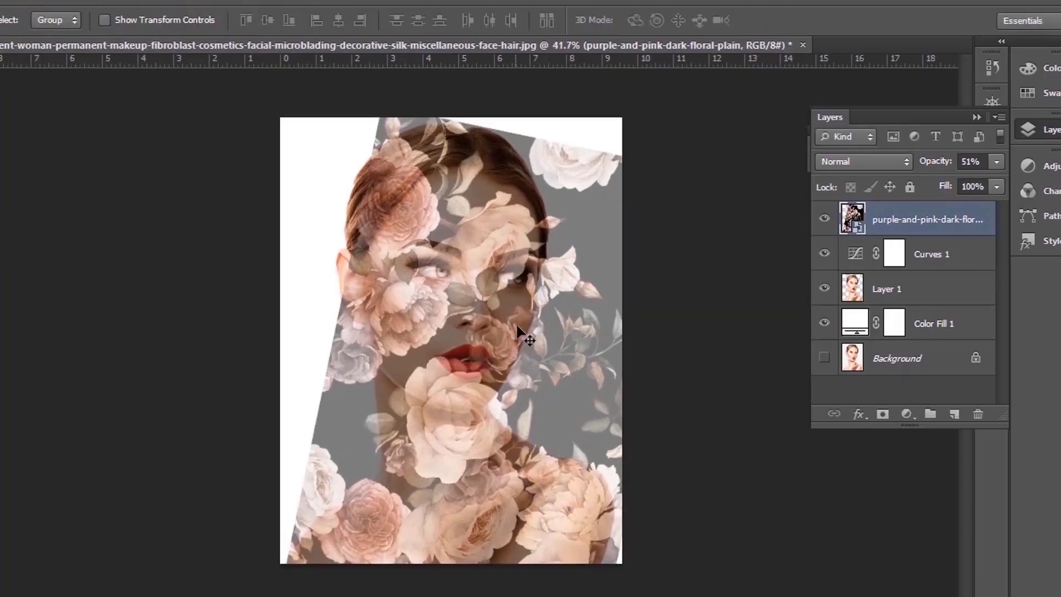
left_click(996, 161)
left_click_drag(960, 177, 1007, 186)
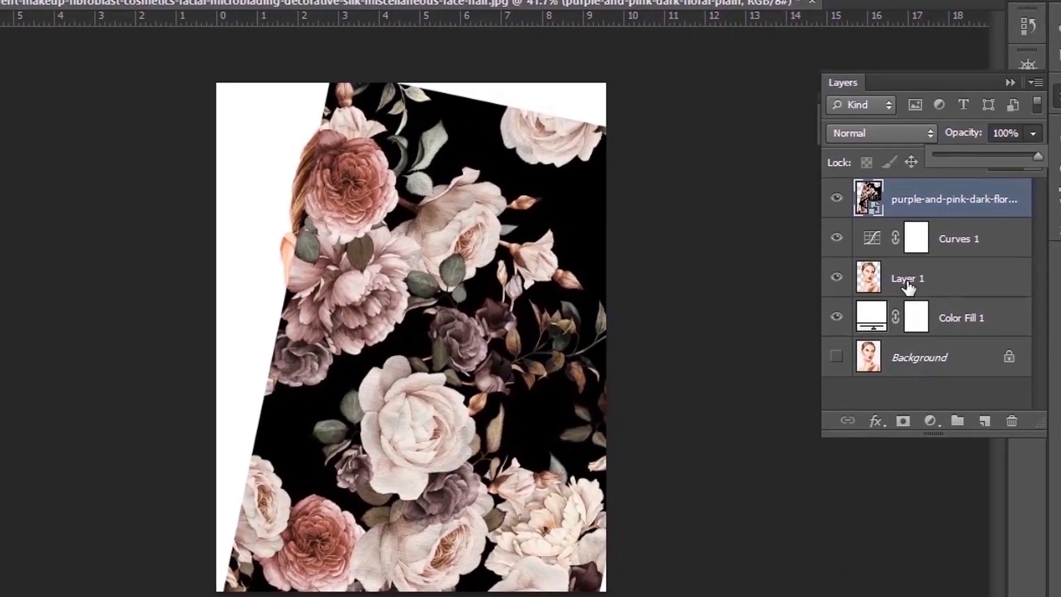
- Load the woman's outline from Layer 1 and apply it as a layer mask on the floral layer
left_click(912, 279)
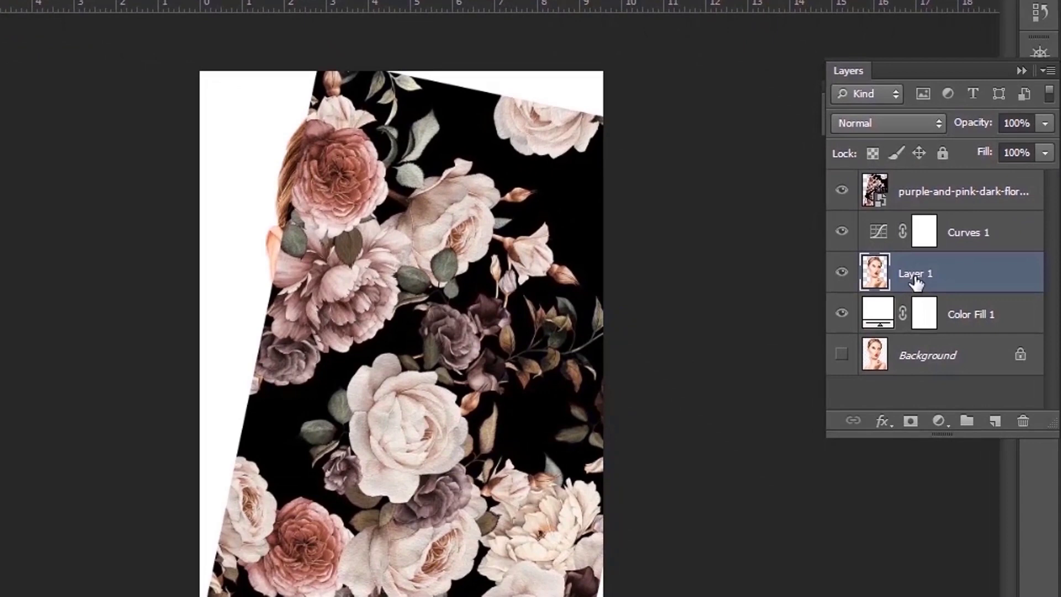
left_click(879, 268, "ctrl")
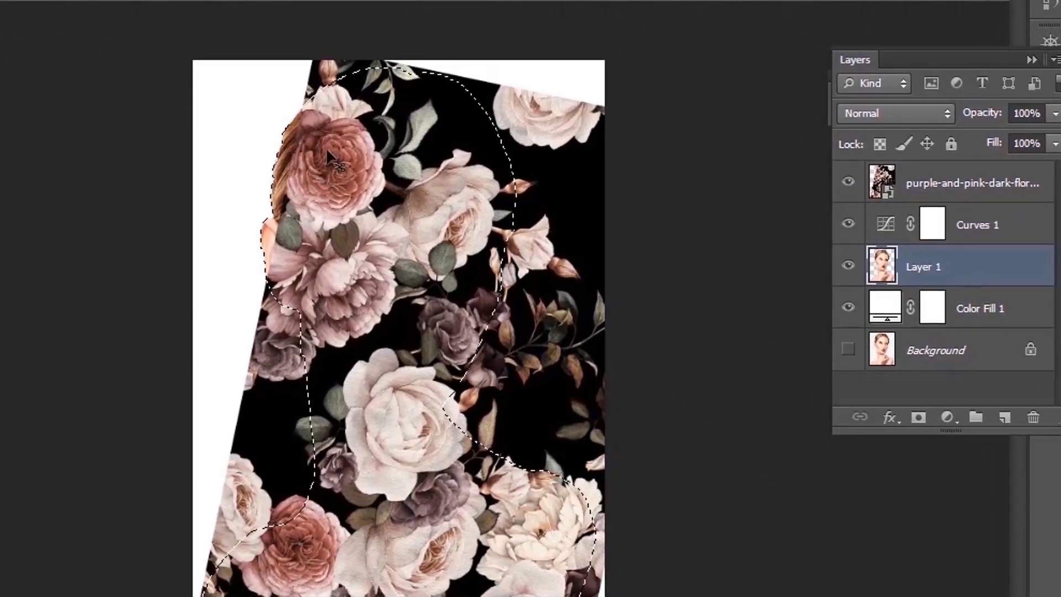
left_click(957, 181)
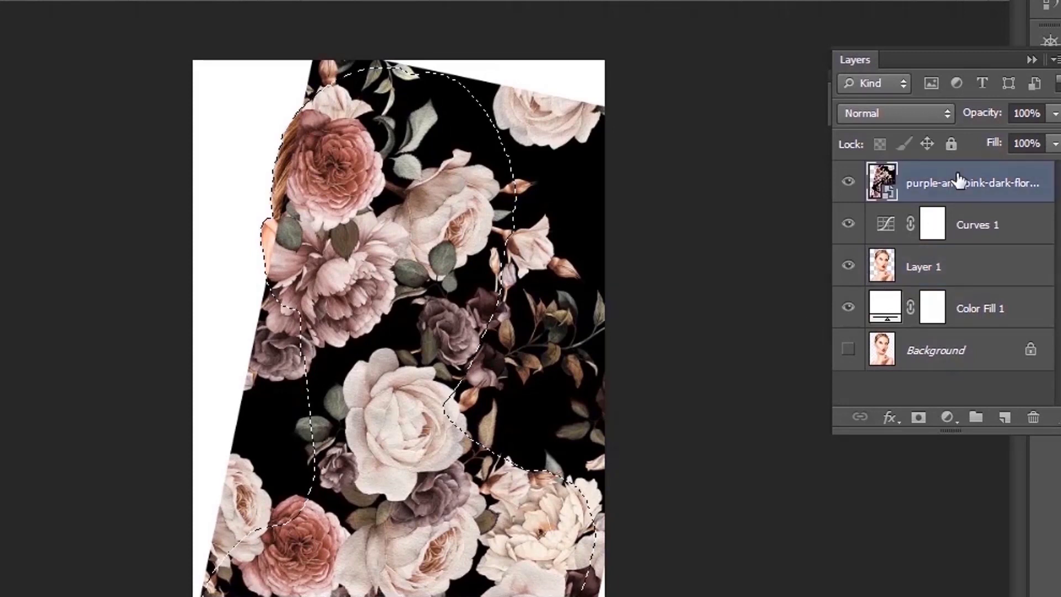
left_click(921, 419)
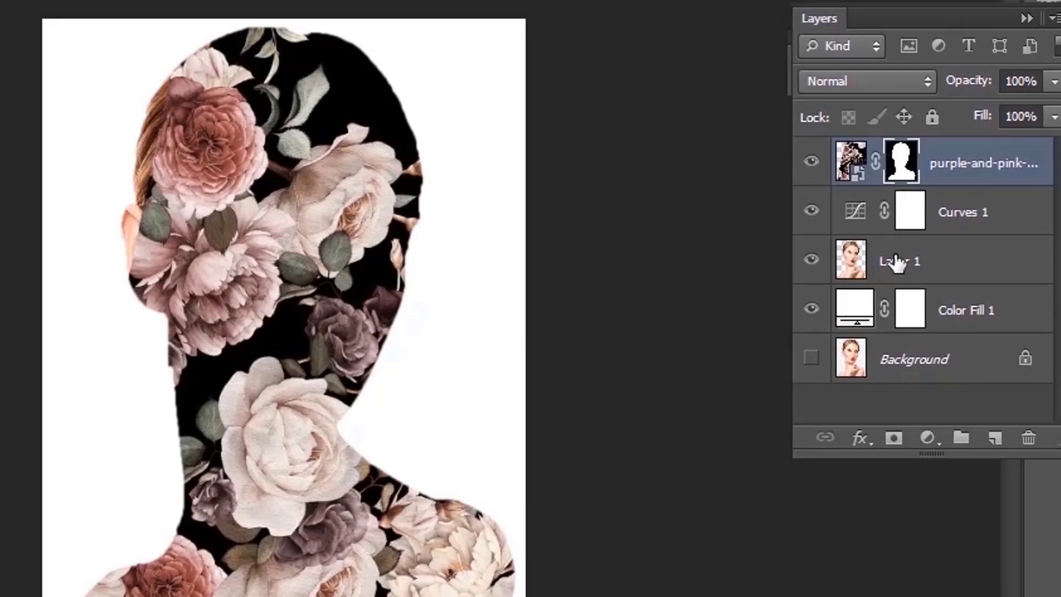
left_click(898, 261)
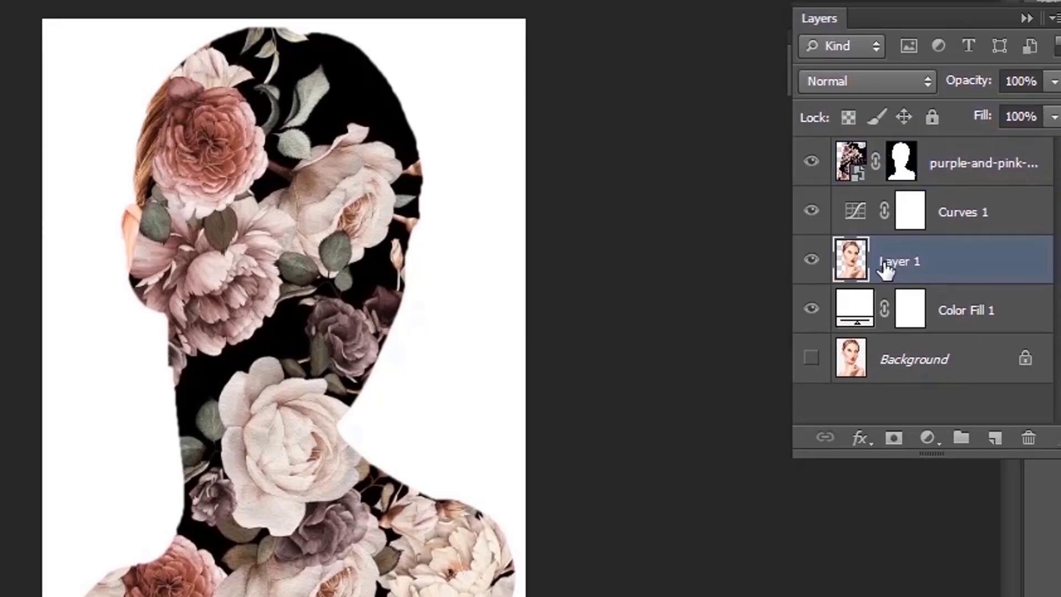
- Alt-drag a Layer 1 copy above the floral layer and add a darkening Curves 2 adjustment
left_click_drag(891, 264, 897, 143)
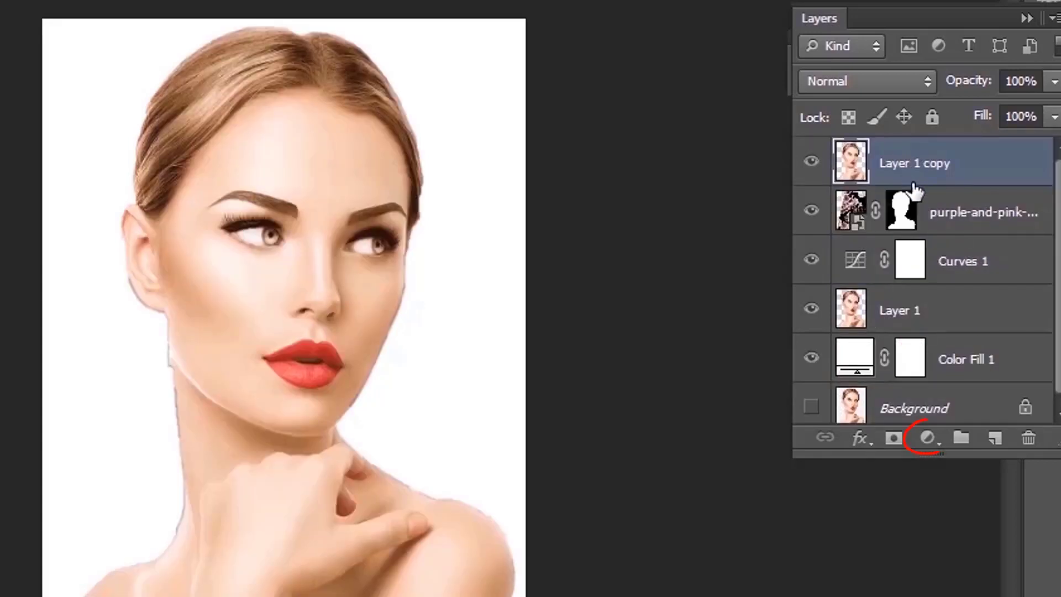
left_click(928, 439)
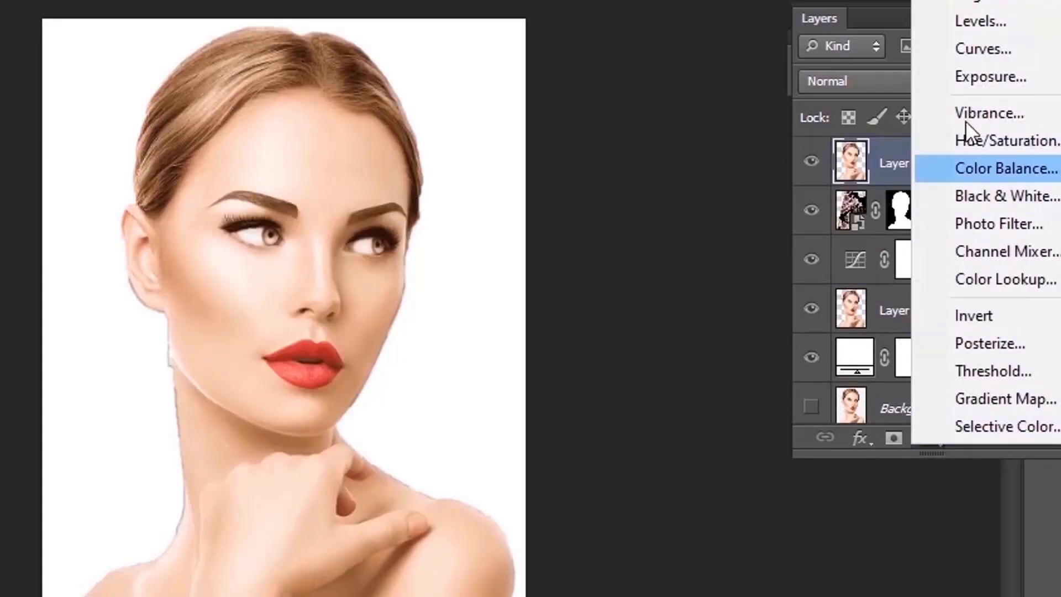
left_click(993, 47)
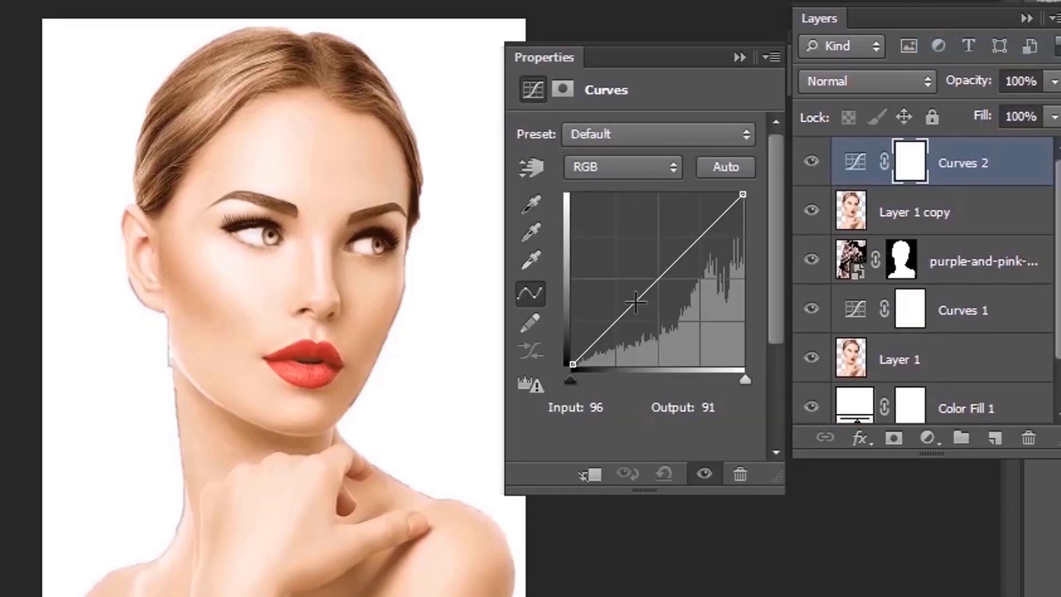
left_click_drag(632, 310, 640, 314)
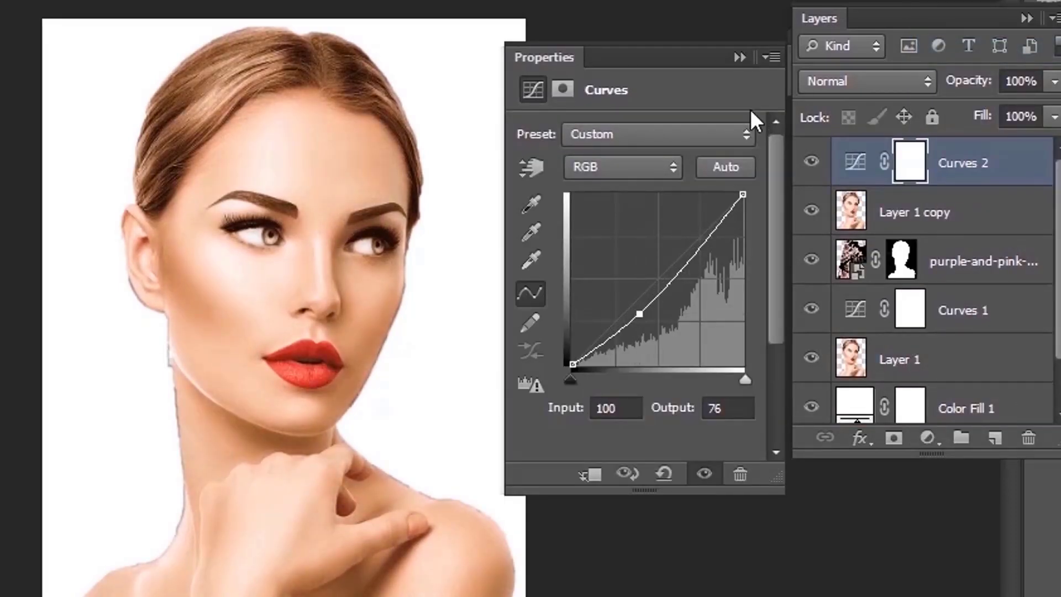
left_click(740, 57)
left_click(854, 161)
left_click(937, 218)
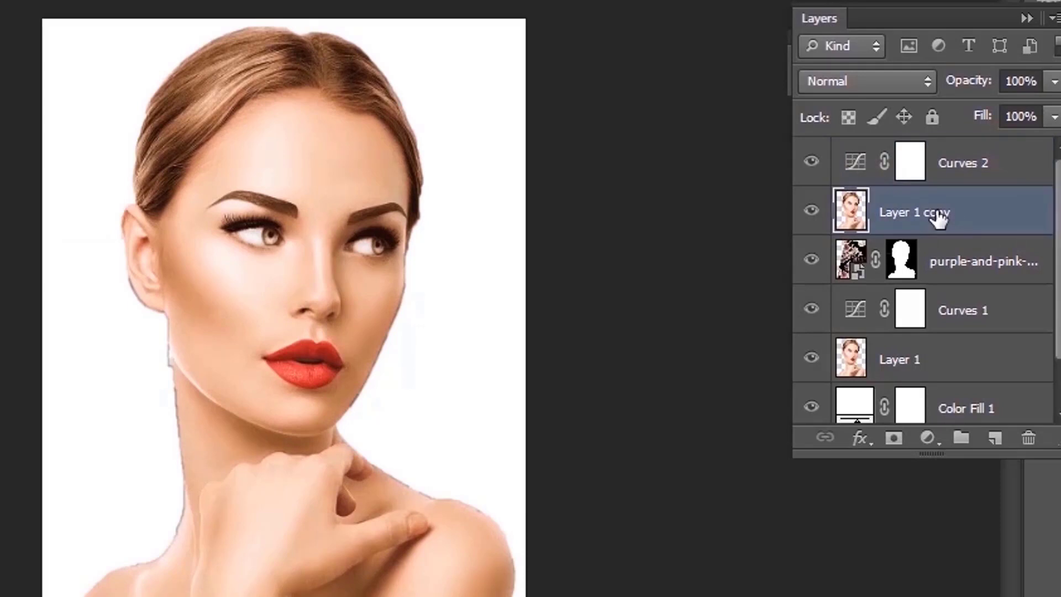
- Set Layer 1 copy to Lighten blend mode at 57% opacity
left_click(874, 82)
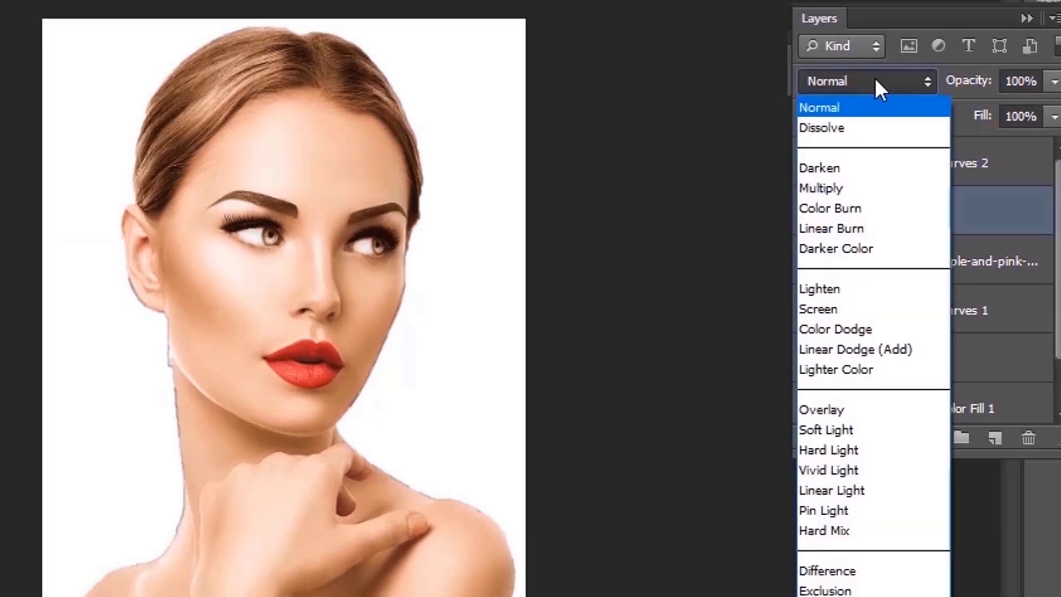
left_click(841, 291)
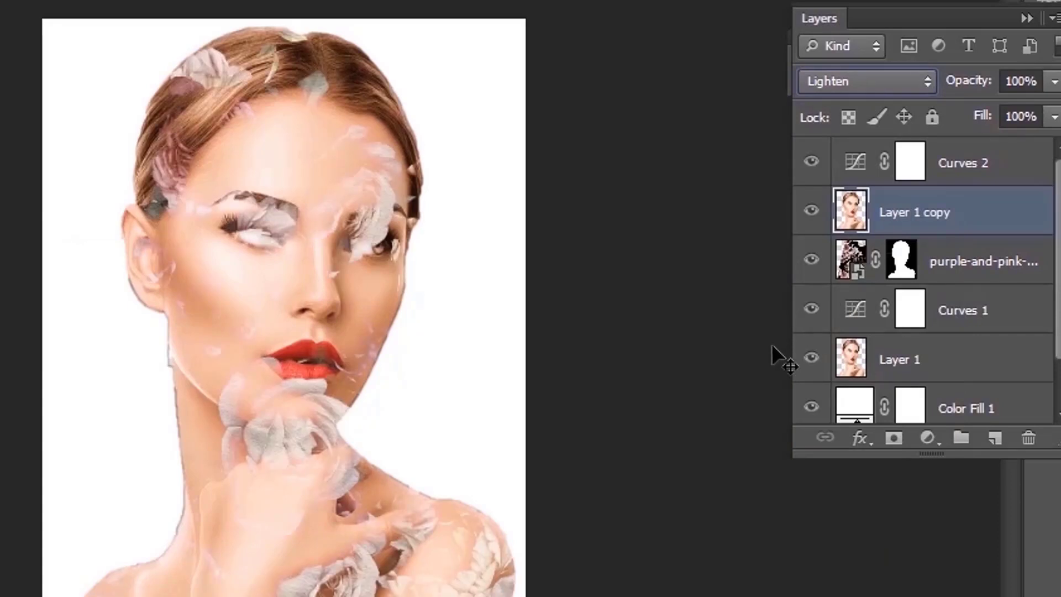
left_click(1054, 81)
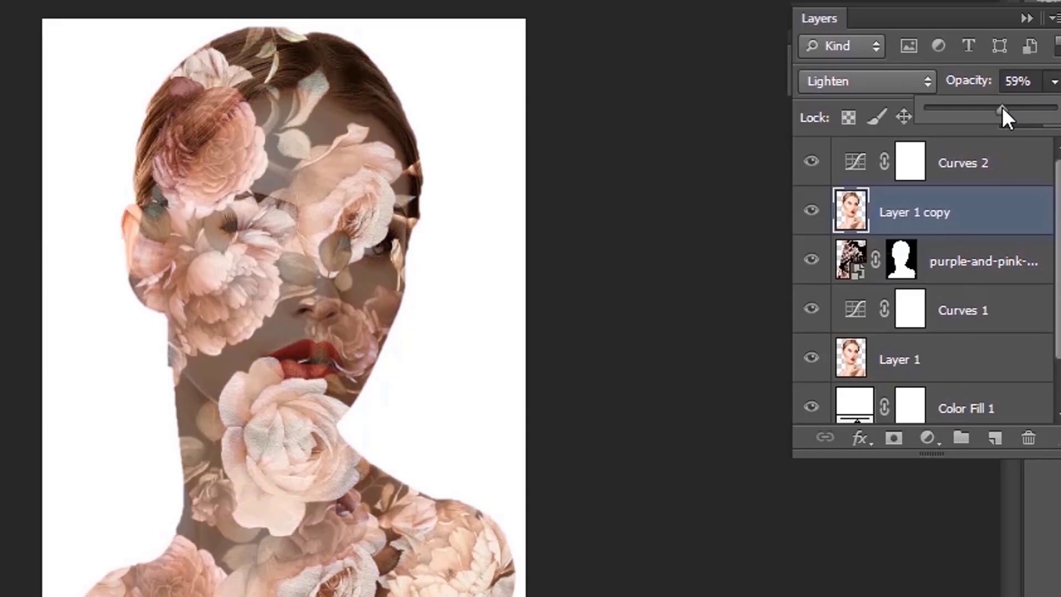
left_click_drag(1012, 111, 999, 109)
- Lower the floral layer's opacity to about 80% (reading 77%)
left_click(939, 250)
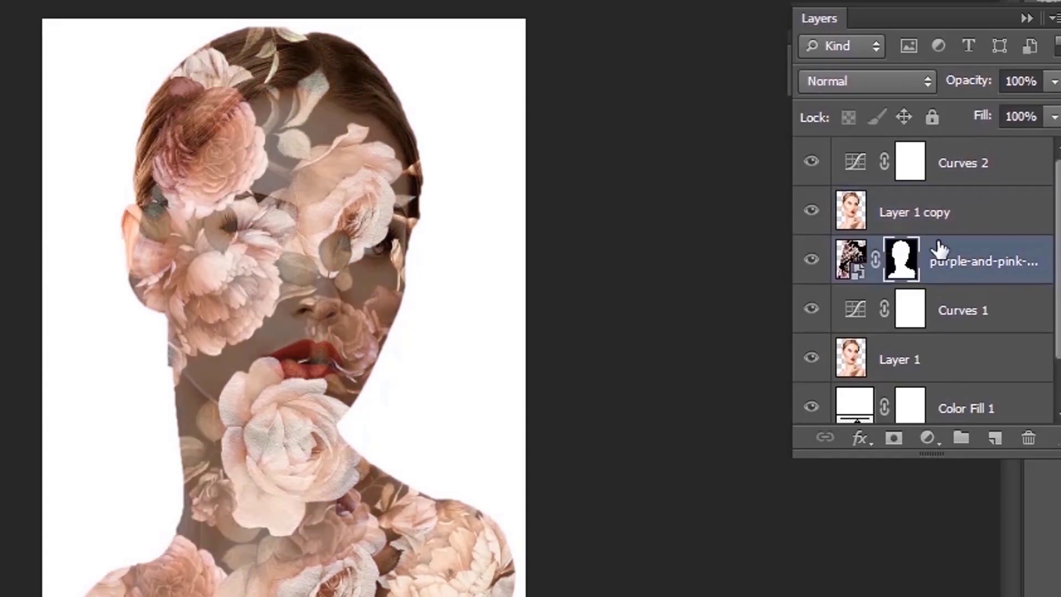
left_click(1054, 81)
left_click(1030, 109)
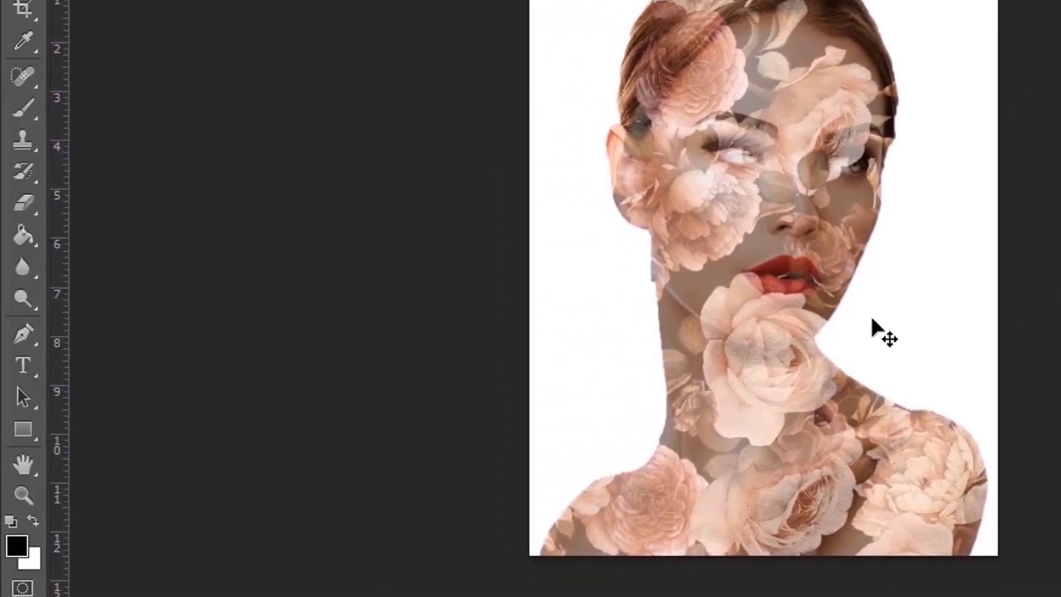
- Brush black on the floral mask down the nose, along the jaw, and around the lips
left_click(24, 108)
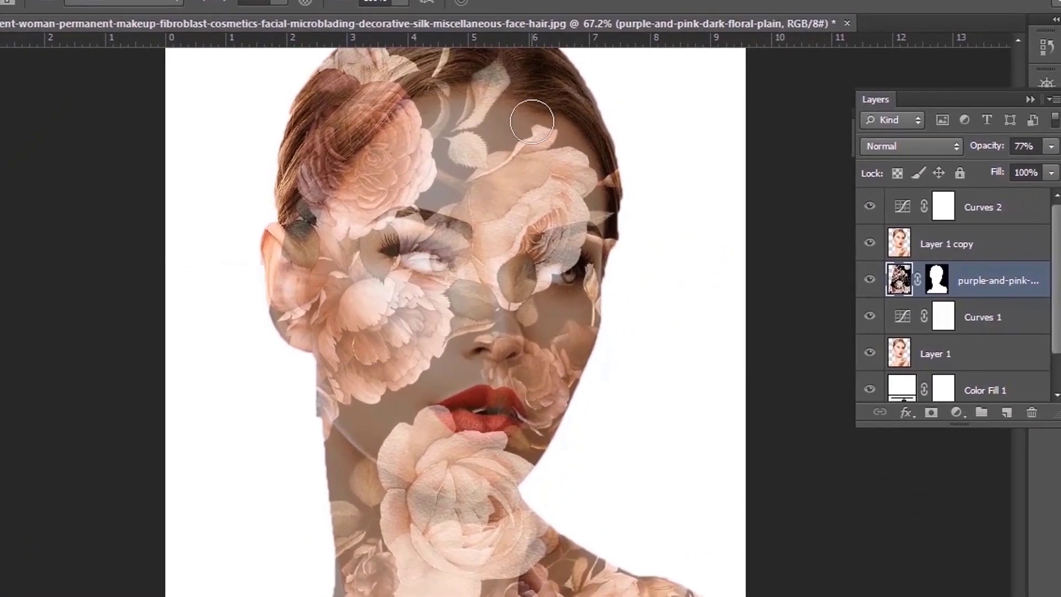
mouse_move(531, 121)
left_mouse_down()
mouse_move(516, 257)
mouse_move(495, 318)
mouse_move(495, 344)
mouse_move(515, 375)
mouse_move(551, 232)
mouse_move(554, 144)
mouse_move(597, 167)
mouse_move(616, 214)
mouse_move(608, 280)
mouse_move(542, 384)
mouse_move(578, 191)
left_mouse_up()
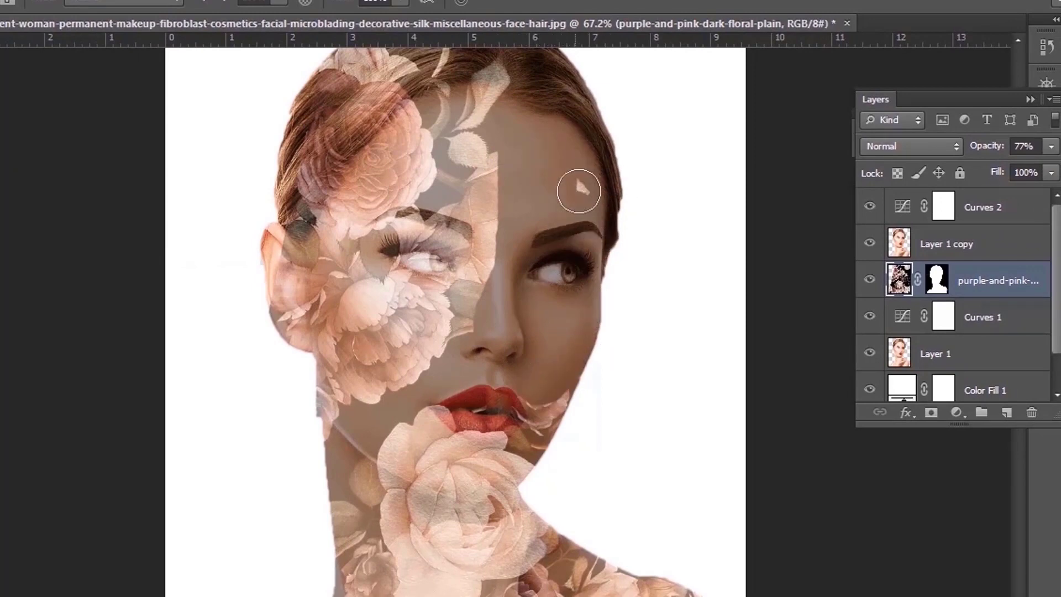
mouse_move(577, 357)
left_mouse_down()
mouse_move(541, 427)
mouse_move(545, 440)
mouse_move(523, 403)
mouse_move(473, 374)
mouse_move(509, 387)
left_mouse_up()
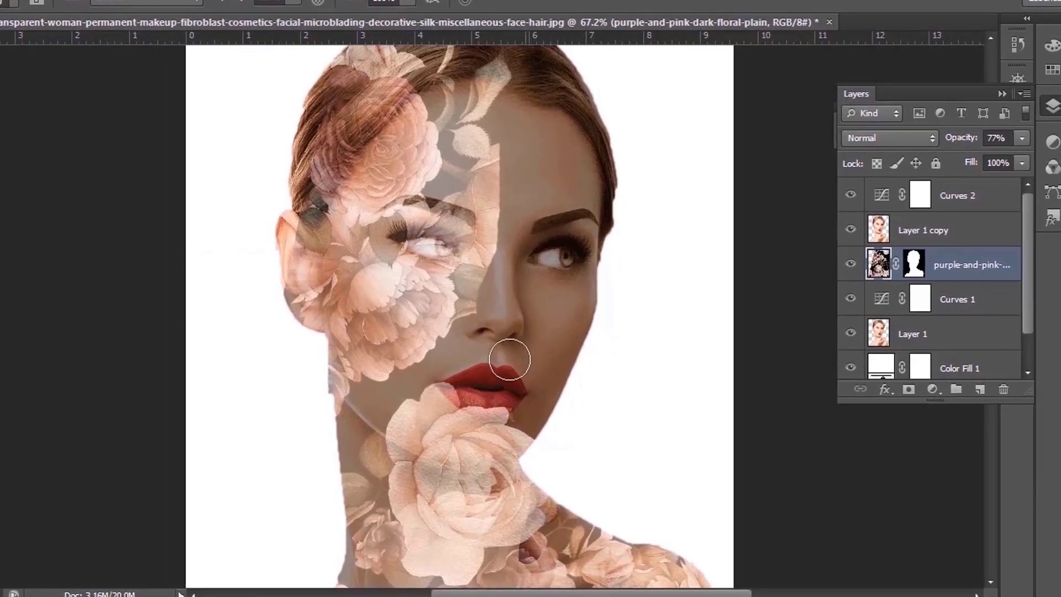
scroll(466, 473, "down", 1)
scroll(467, 474, "up", 3)
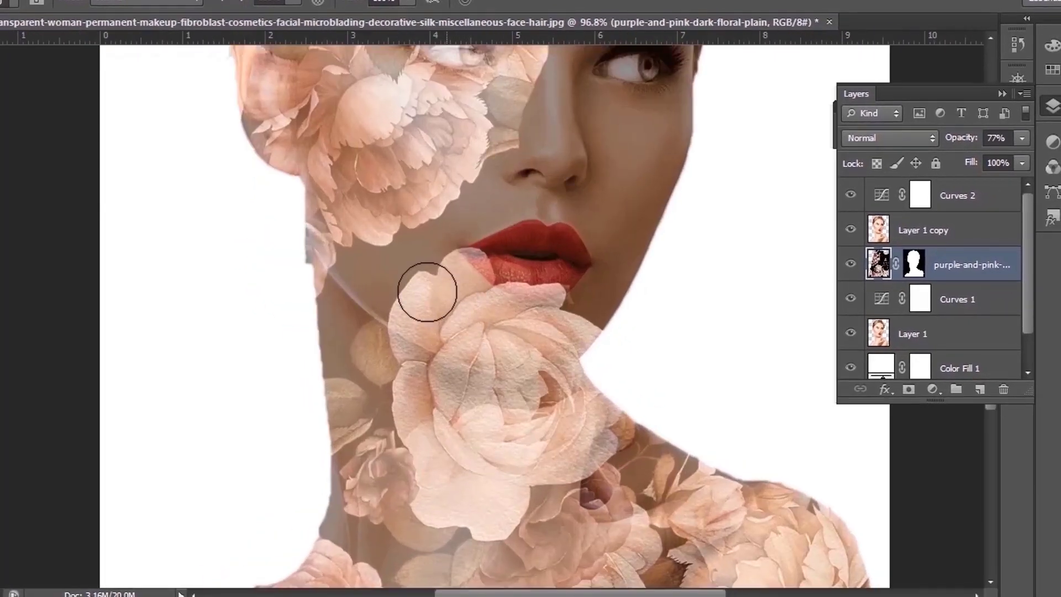
mouse_move(386, 276)
left_mouse_down()
mouse_move(585, 295)
mouse_move(478, 268)
mouse_move(410, 280)
mouse_move(398, 292)
mouse_move(441, 322)
mouse_move(530, 337)
mouse_move(413, 331)
left_mouse_up()
scroll(413, 330, "up", 2)
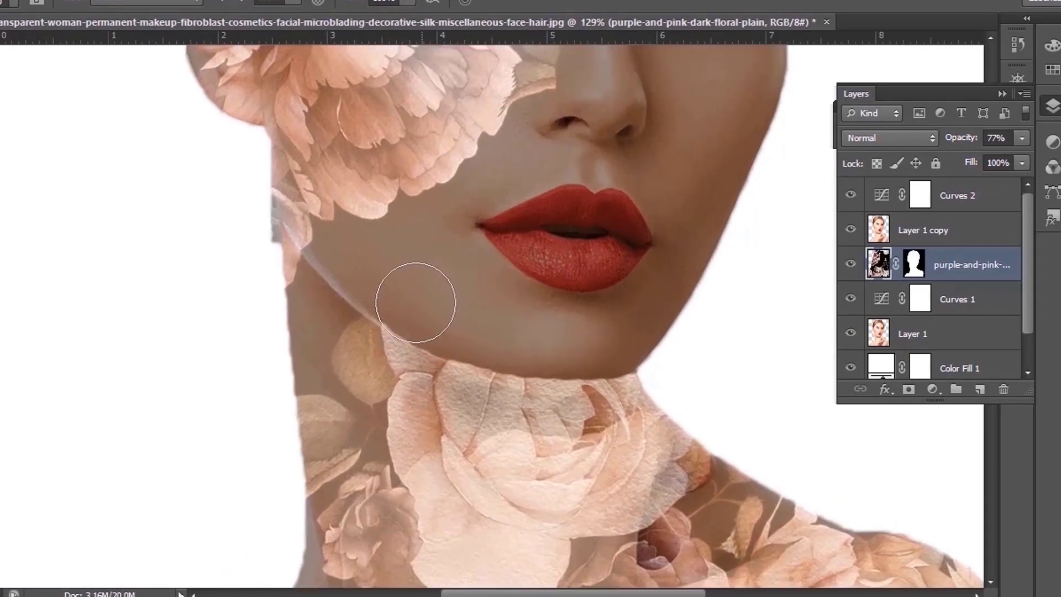
scroll(433, 308, "down", 1)
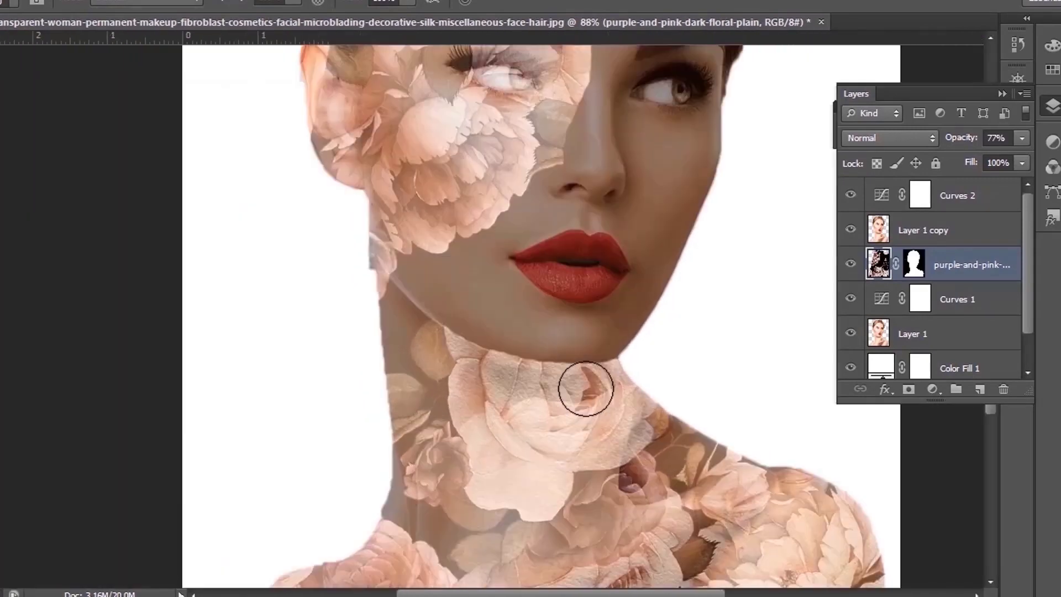
scroll(588, 386, "up", 1)
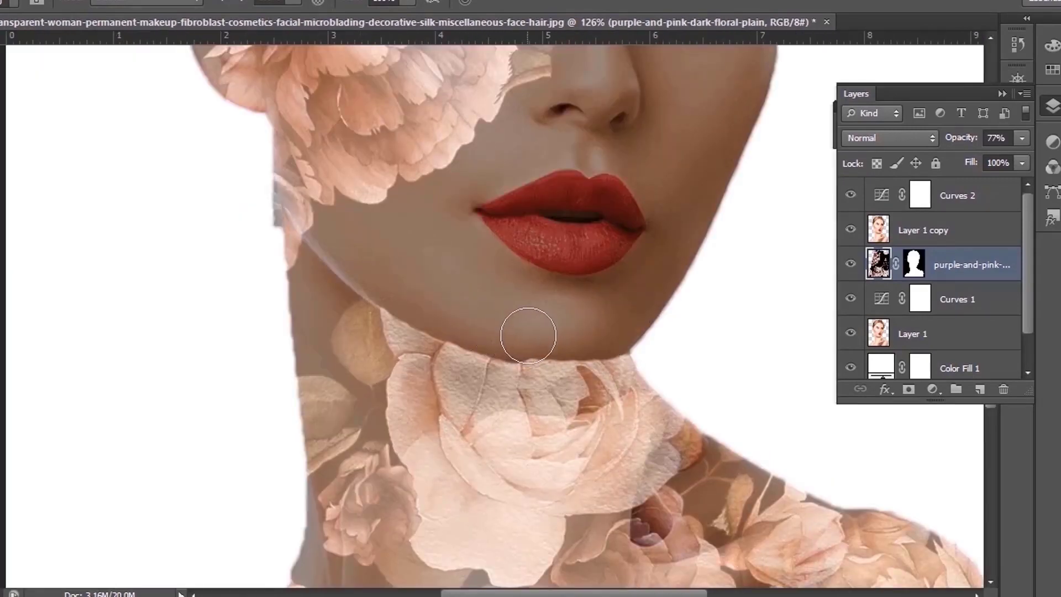
scroll(606, 333, "down", 3)
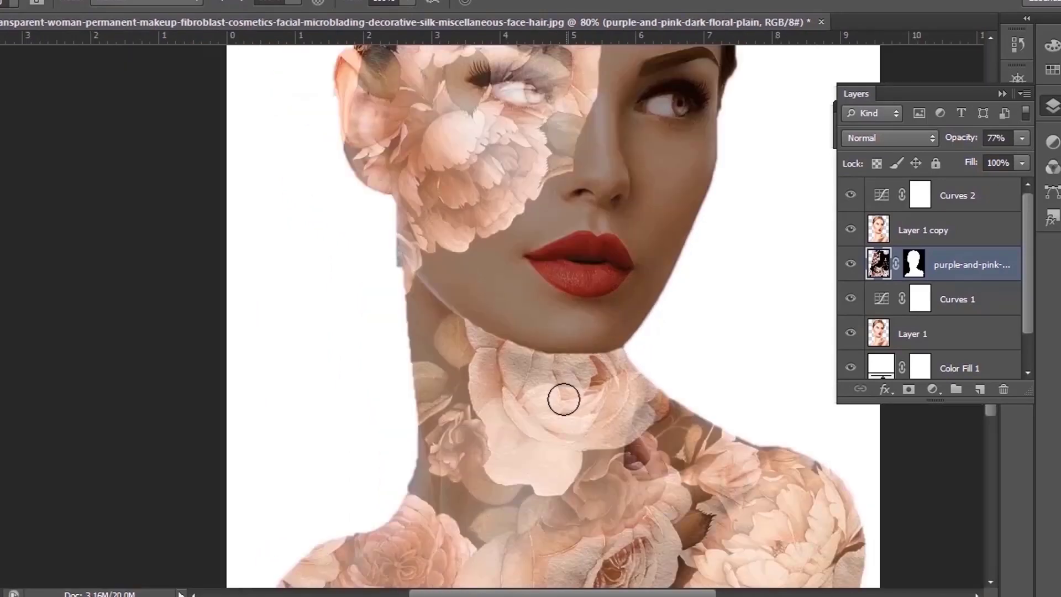
scroll(445, 131, "up", 2)
scroll(442, 56, "up", 1)
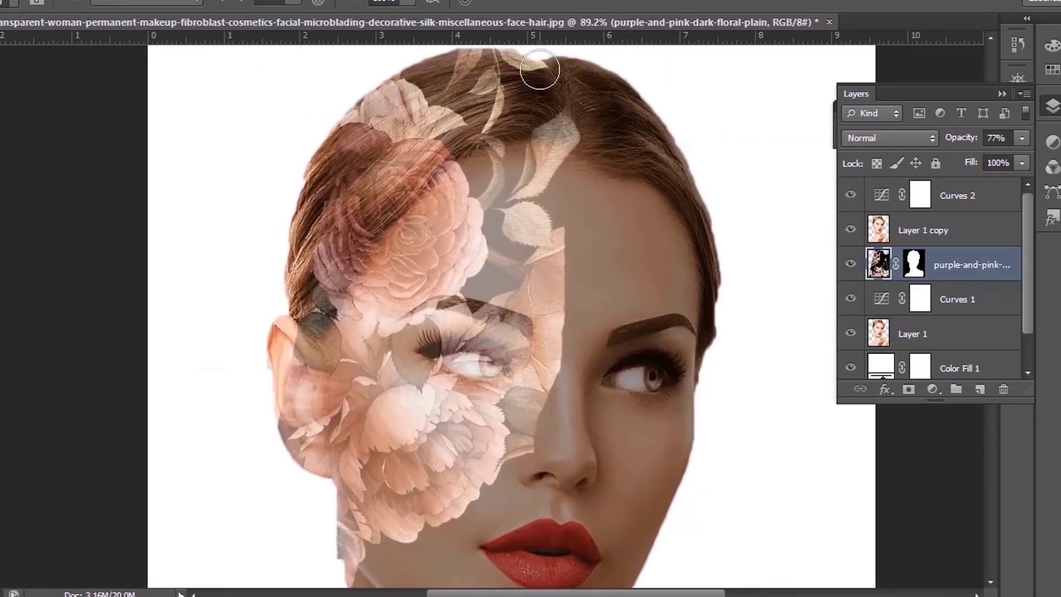
- Mask the flowers off the hair, ear, jaw edge, left eyebrow, and forehead
mouse_move(514, 94)
left_mouse_down()
mouse_move(398, 177)
mouse_move(281, 327)
mouse_move(280, 260)
mouse_move(339, 142)
mouse_move(447, 71)
mouse_move(340, 166)
mouse_move(301, 254)
left_mouse_up()
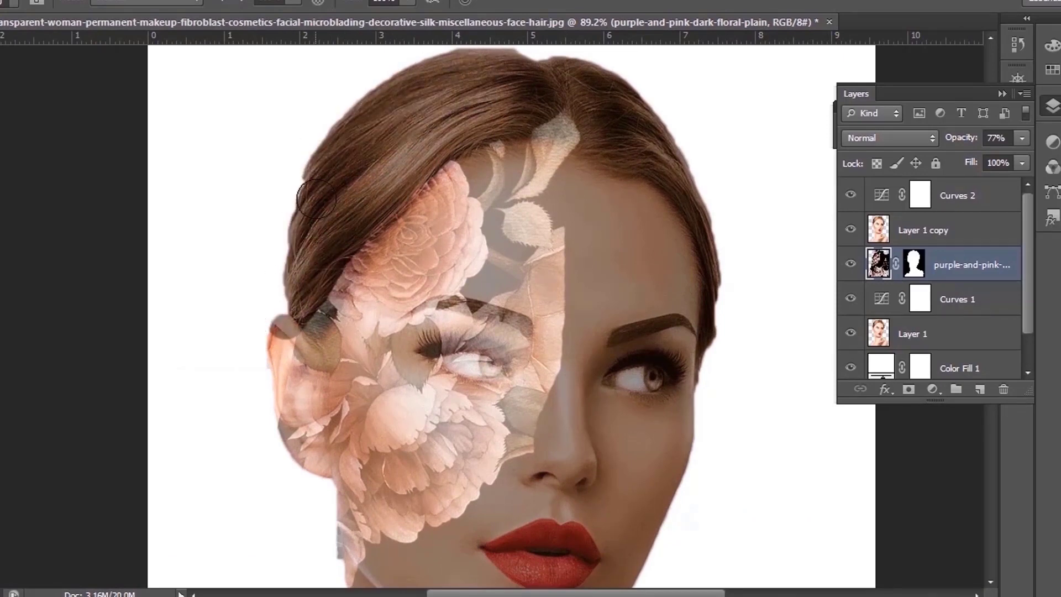
scroll(316, 198, "down", 1)
scroll(355, 374, "up", 2)
mouse_move(334, 201)
left_mouse_down()
mouse_move(357, 307)
mouse_move(348, 353)
mouse_move(343, 339)
mouse_move(362, 336)
mouse_move(363, 366)
left_mouse_up()
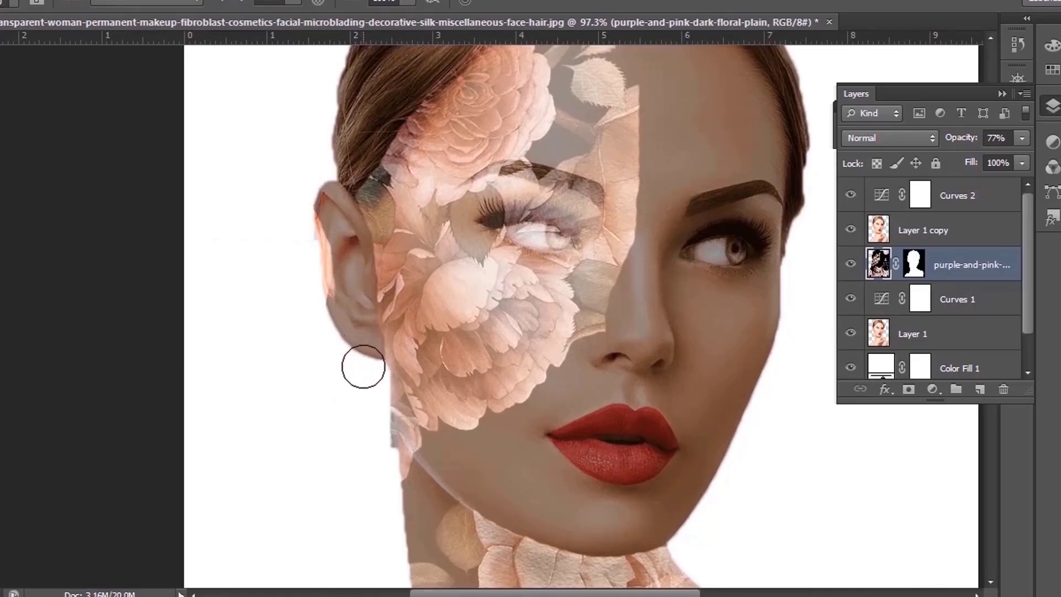
mouse_move(361, 313)
left_mouse_down()
mouse_move(340, 242)
mouse_move(324, 233)
mouse_move(358, 151)
mouse_move(346, 239)
mouse_move(355, 178)
left_mouse_up()
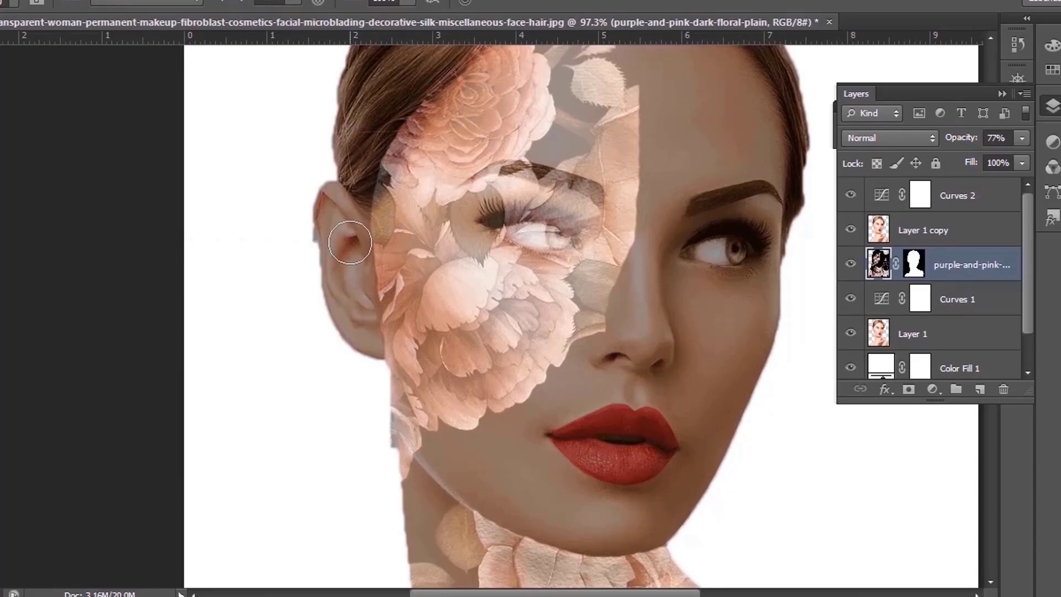
scroll(350, 242, "down", 5)
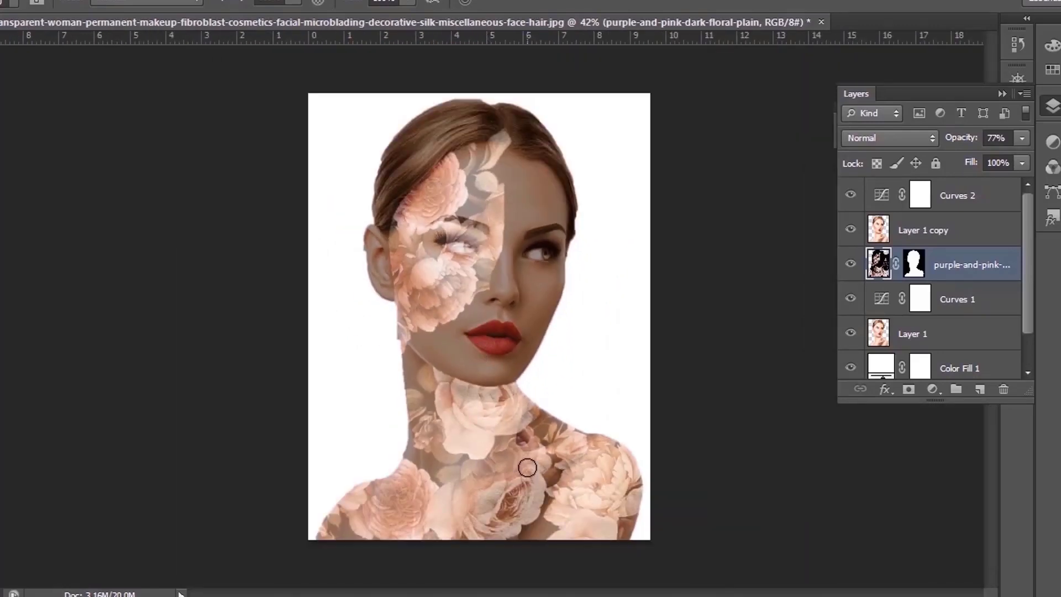
scroll(495, 218, "up", 5)
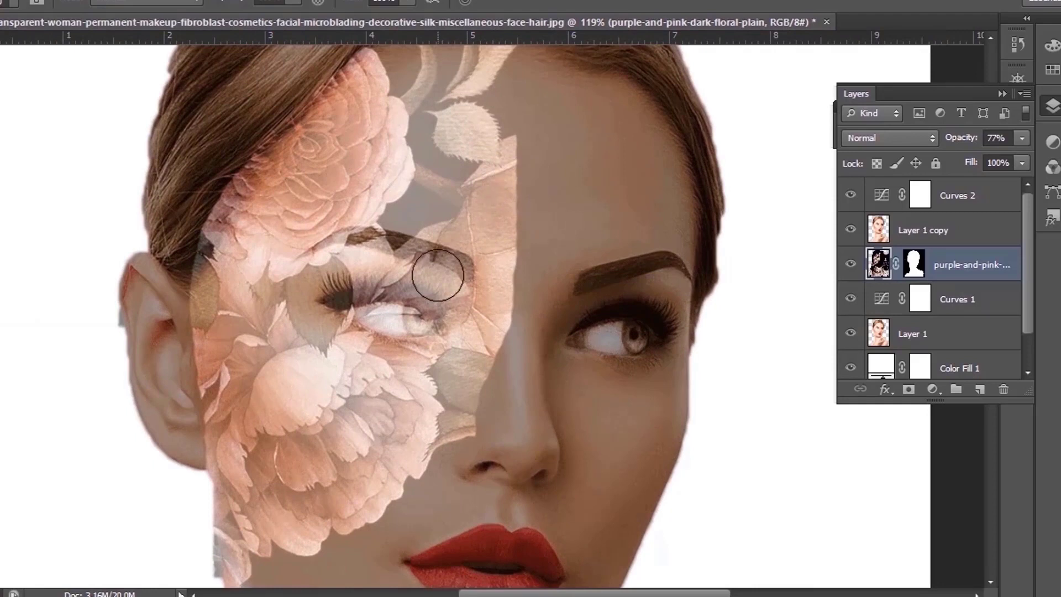
mouse_move(438, 275)
left_mouse_down()
mouse_move(351, 281)
mouse_move(388, 256)
mouse_move(435, 246)
mouse_move(357, 270)
left_mouse_up()
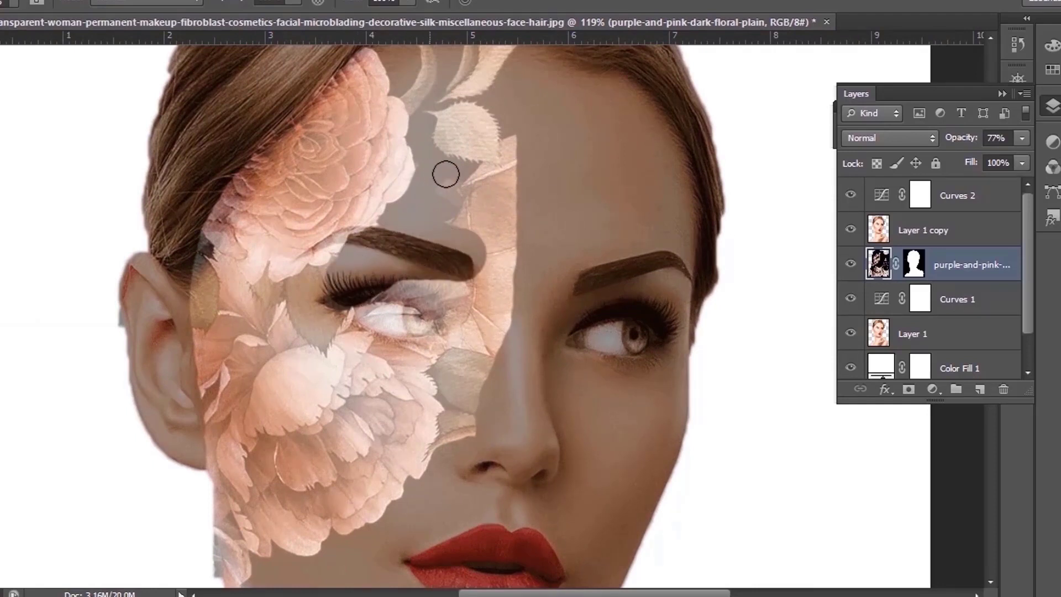
mouse_move(446, 175)
left_mouse_down()
mouse_move(526, 181)
mouse_move(517, 140)
mouse_move(507, 189)
mouse_move(472, 193)
mouse_move(540, 202)
mouse_move(445, 215)
mouse_move(460, 247)
mouse_move(388, 390)
mouse_move(491, 337)
mouse_move(500, 274)
mouse_move(401, 279)
mouse_move(488, 299)
mouse_move(471, 316)
mouse_move(379, 295)
mouse_move(424, 321)
mouse_move(526, 349)
left_mouse_up()
- Clear the flowers beside the nose, along the lower eyelid, and below the left eyelashes
scroll(388, 389, "up", 1)
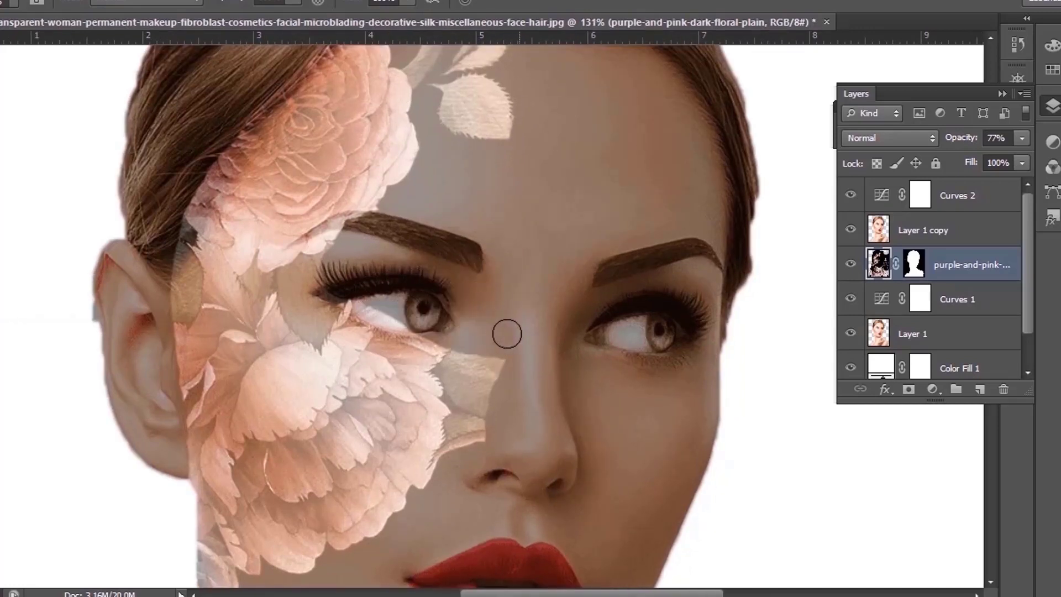
scroll(459, 442, "up", 2)
mouse_move(453, 462)
left_mouse_down()
mouse_move(454, 349)
mouse_move(466, 330)
mouse_move(505, 352)
mouse_move(497, 426)
mouse_move(485, 336)
left_mouse_up()
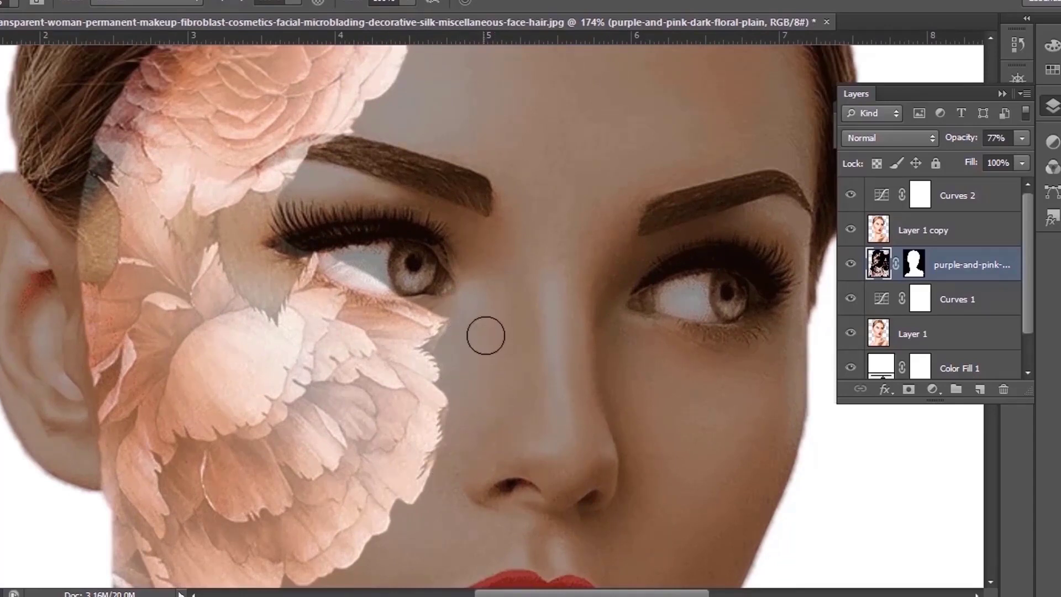
scroll(460, 338, "down", 2)
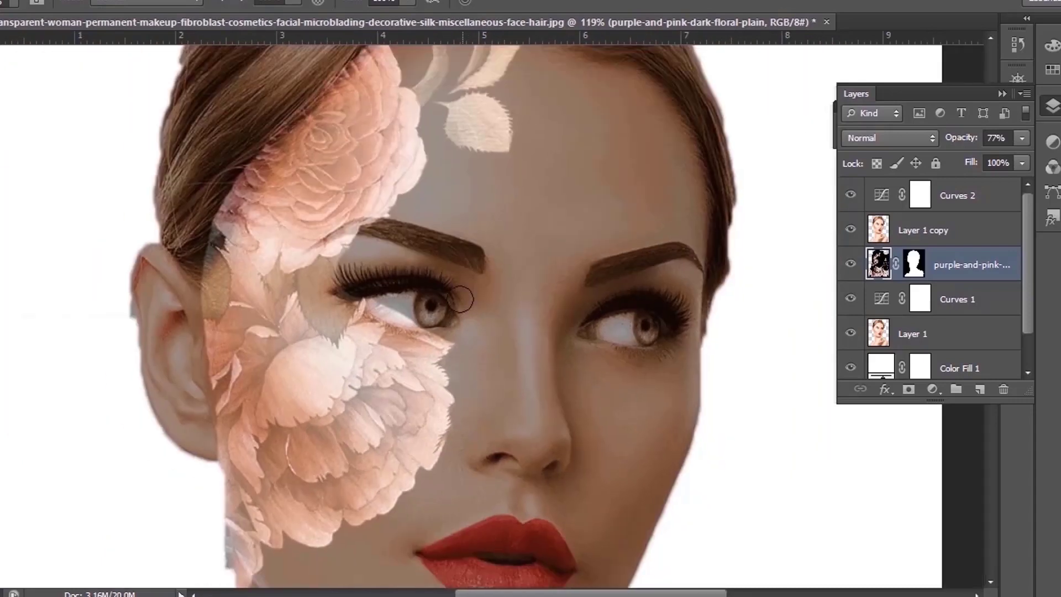
scroll(462, 379, "up", 3)
mouse_move(462, 379)
left_mouse_down()
mouse_move(423, 350)
mouse_move(345, 328)
left_mouse_up()
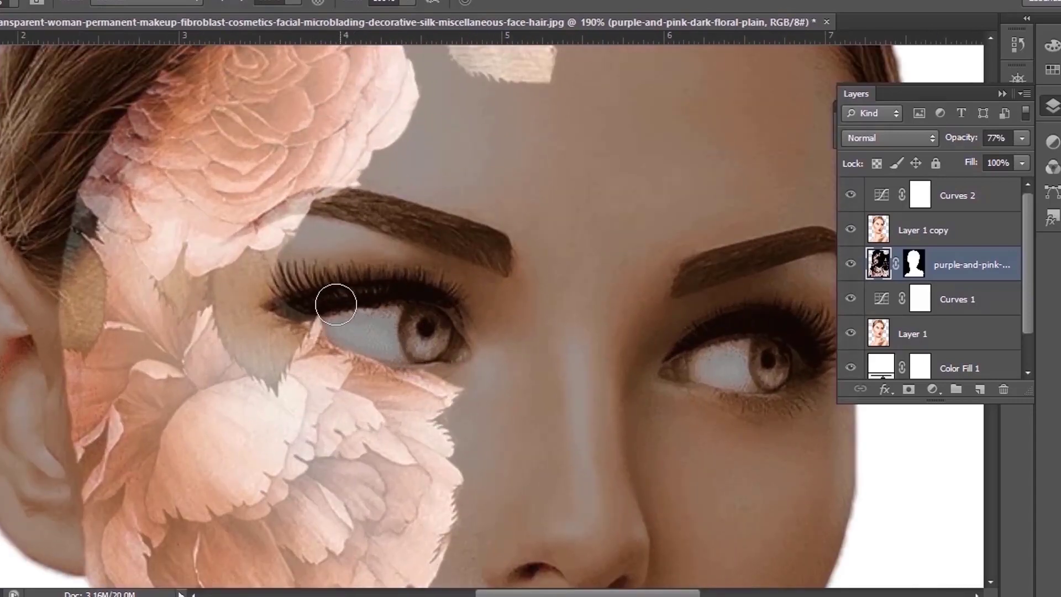
scroll(295, 300, "down", 3)
scroll(335, 318, "up", 2)
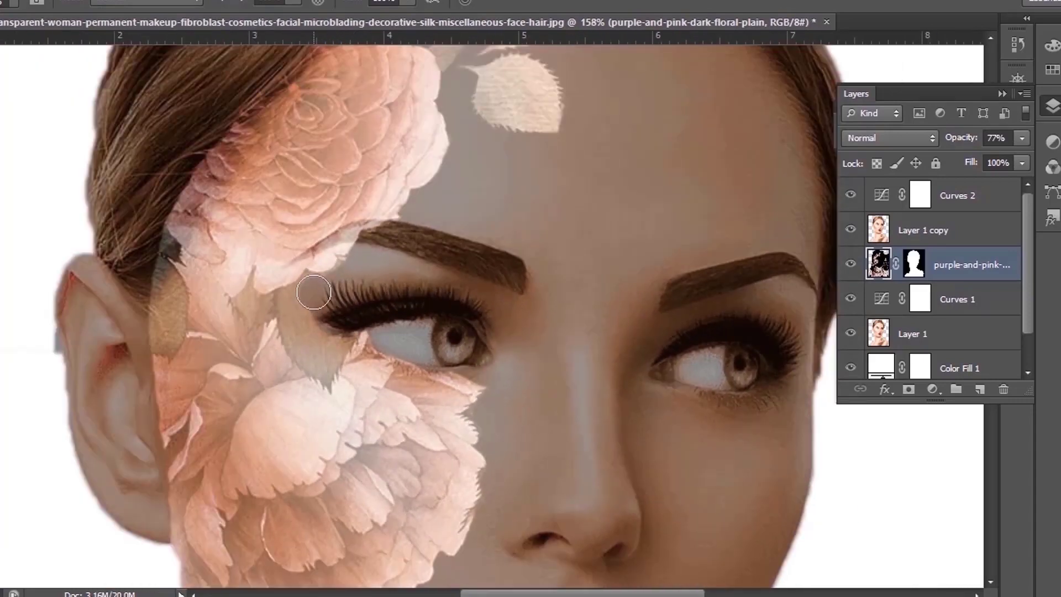
mouse_move(313, 292)
left_mouse_down()
mouse_move(309, 347)
mouse_move(331, 342)
left_mouse_up()
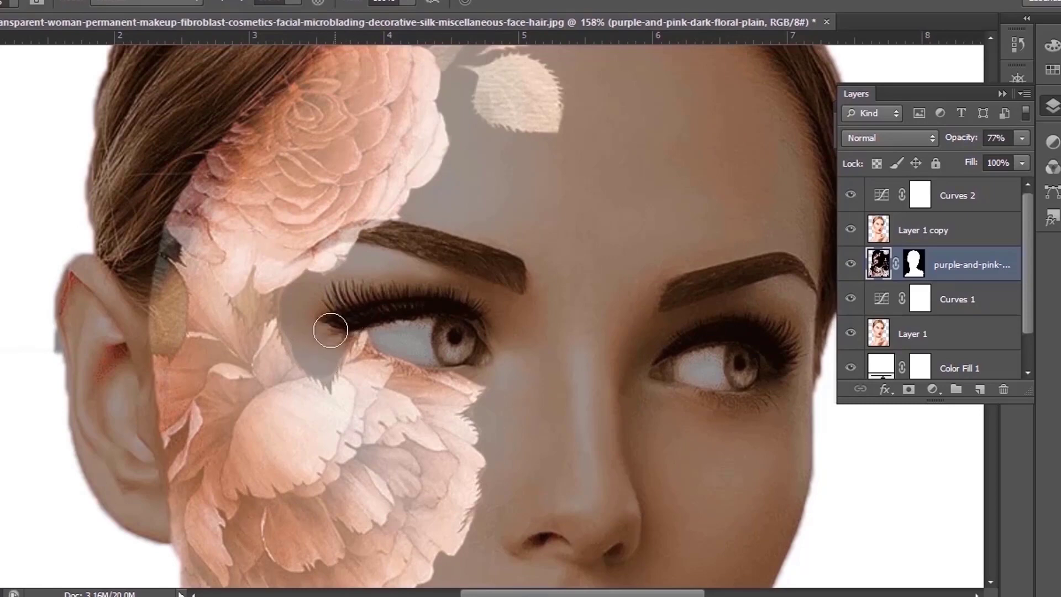
scroll(297, 294, "down", 3)
scroll(407, 376, "up", 4)
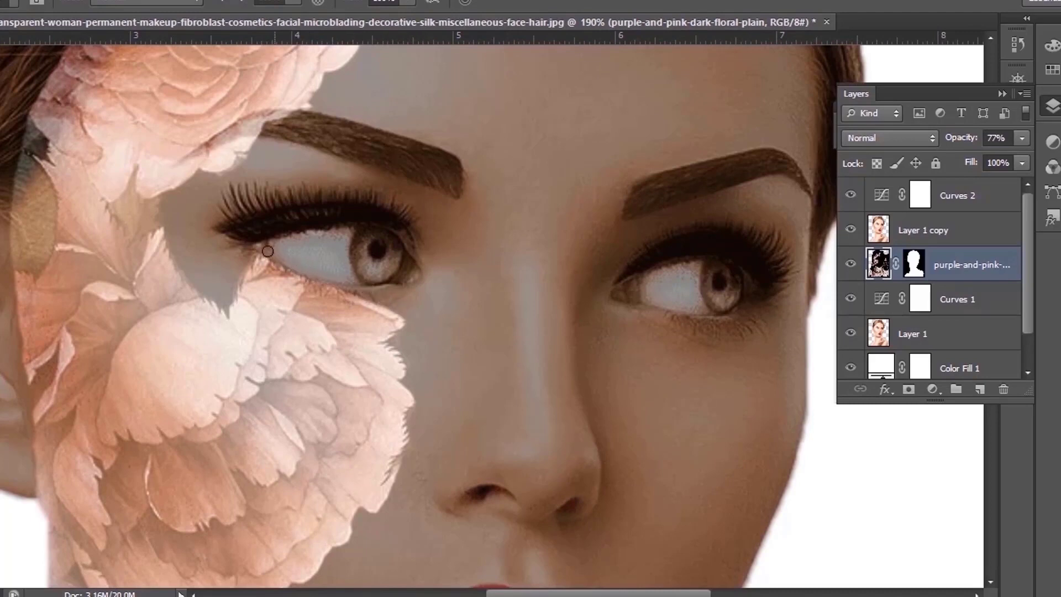
scroll(267, 251, "down", 6)
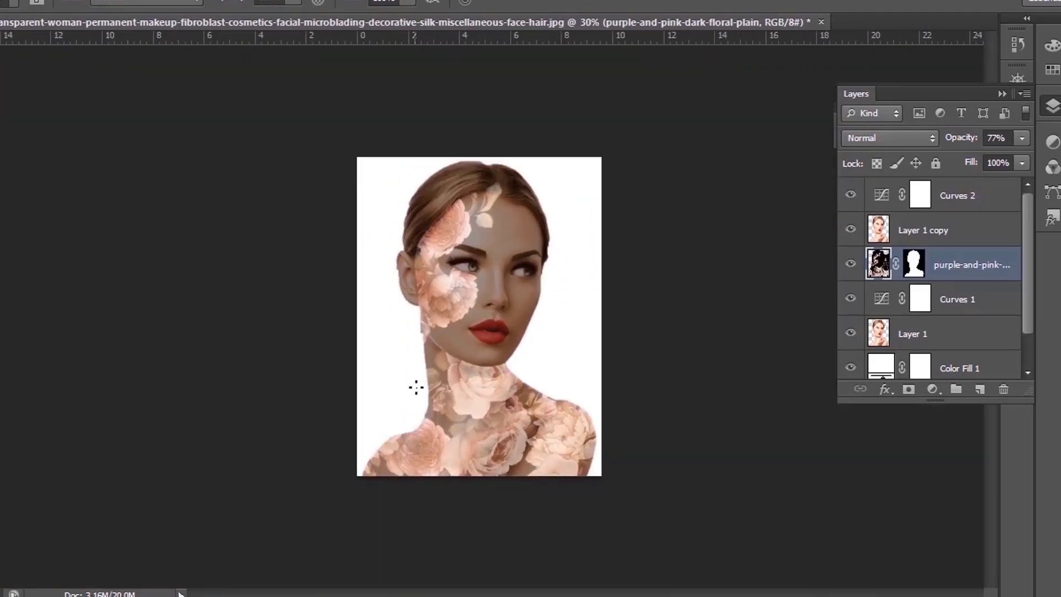
- Fade the floral layer to 31% opacity
scroll(517, 549, "up", 2)
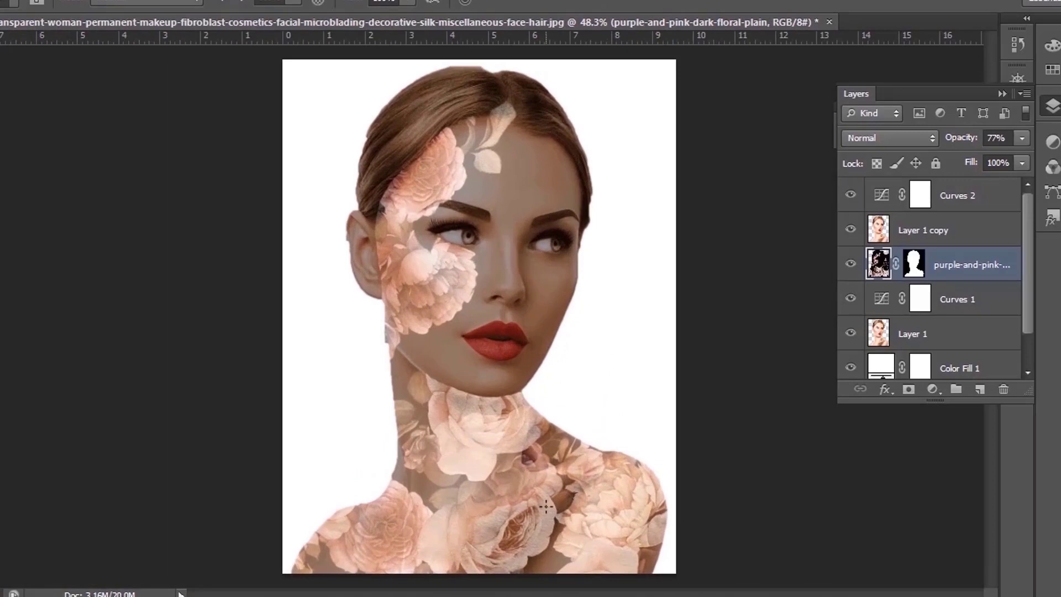
scroll(517, 549, "up", 3)
scroll(450, 535, "up", 2)
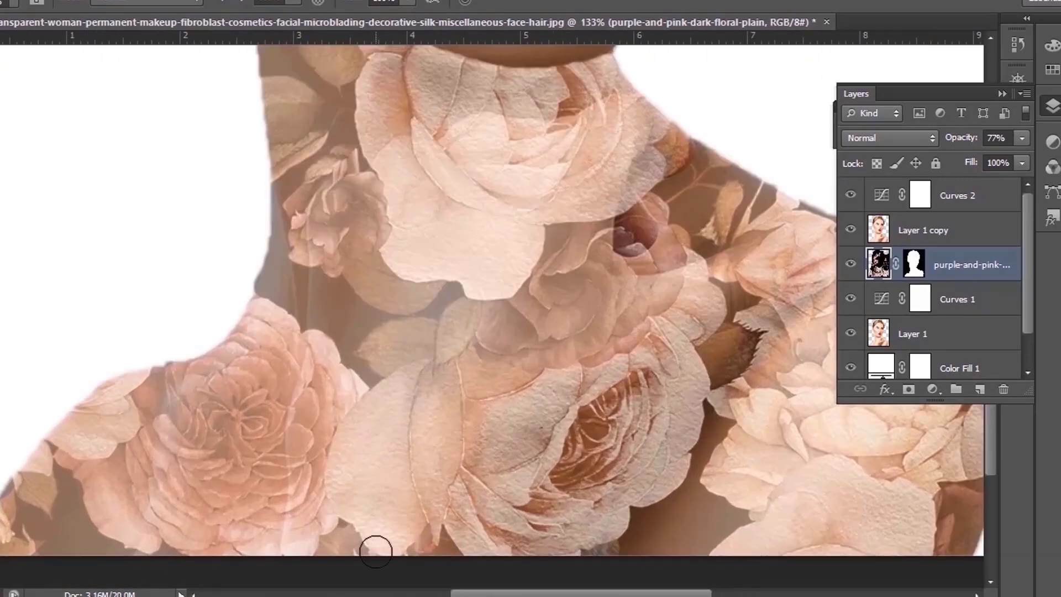
scroll(366, 521, "down", 1)
scroll(332, 376, "up", 1)
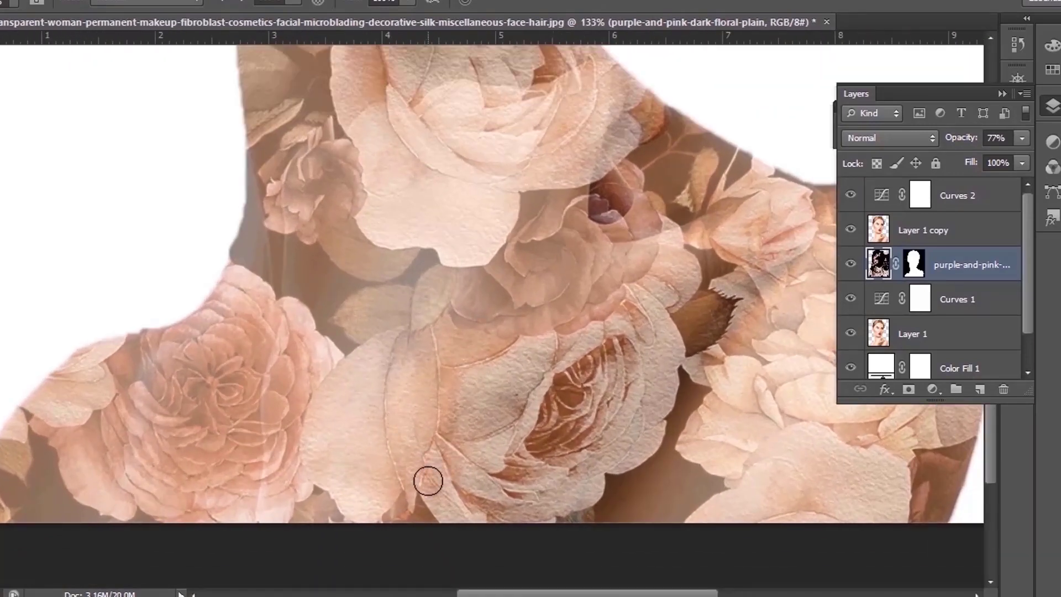
scroll(427, 480, "up", 1)
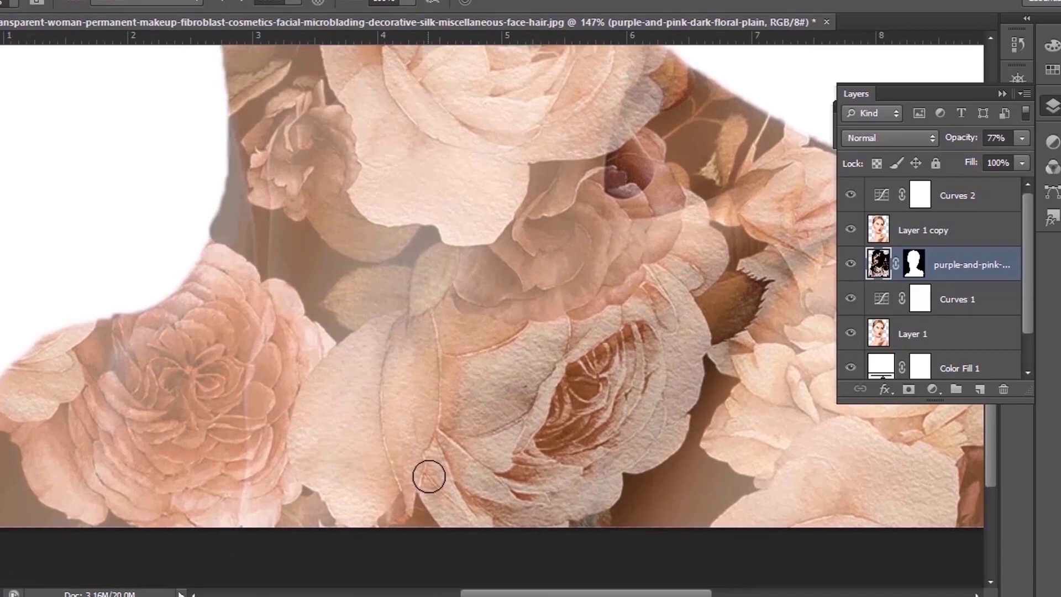
left_click(1023, 138)
left_click_drag(970, 158, 958, 156)
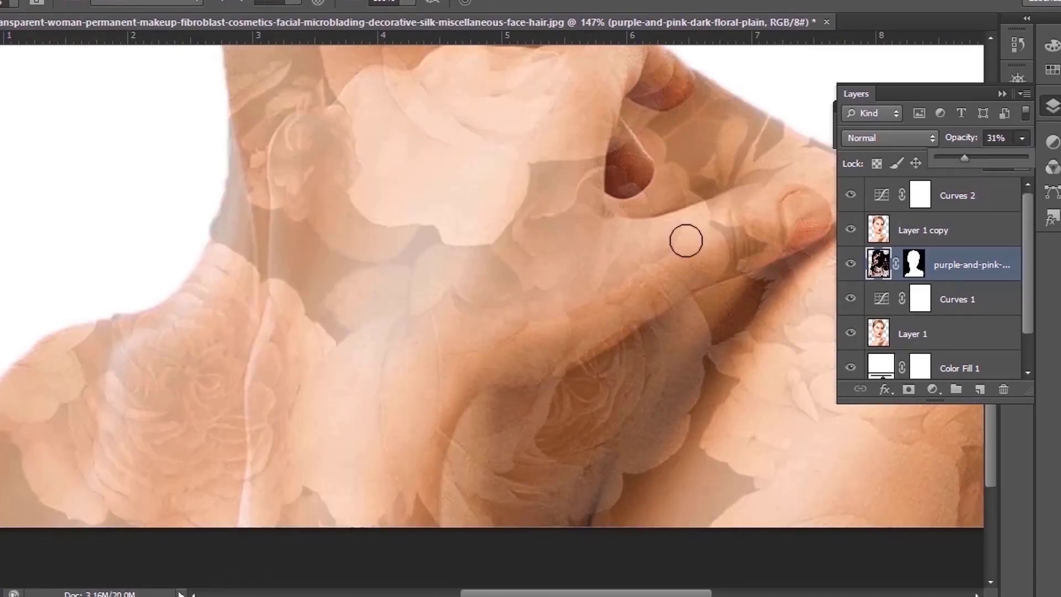
- Paint the flowers out along the neck edge and lower neck
mouse_move(288, 259)
left_mouse_down()
mouse_move(265, 372)
mouse_move(256, 534)
left_mouse_up()
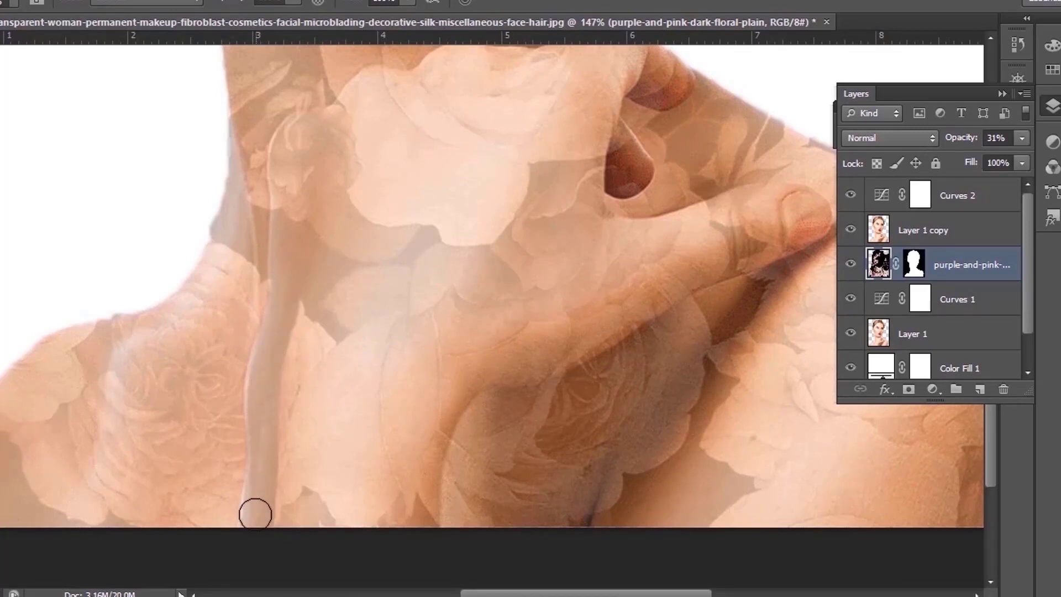
scroll(250, 521, "down", 3)
scroll(254, 405, "up", 3)
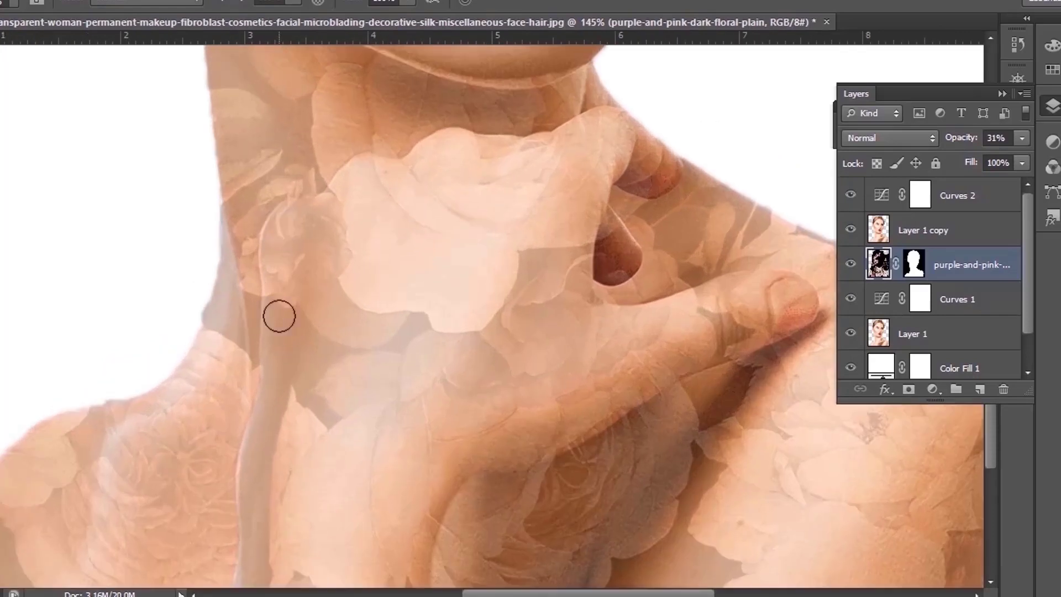
mouse_move(280, 308)
left_mouse_down()
mouse_move(281, 228)
mouse_move(333, 201)
mouse_move(354, 176)
mouse_move(410, 174)
mouse_move(385, 166)
mouse_move(416, 171)
mouse_move(448, 144)
mouse_move(543, 150)
mouse_move(603, 125)
mouse_move(669, 158)
mouse_move(655, 174)
mouse_move(612, 150)
mouse_move(589, 154)
mouse_move(660, 178)
mouse_move(611, 173)
mouse_move(587, 186)
mouse_move(569, 278)
mouse_move(624, 246)
mouse_move(592, 218)
mouse_move(596, 226)
mouse_move(592, 188)
mouse_move(610, 272)
mouse_move(580, 201)
mouse_move(544, 162)
mouse_move(367, 181)
mouse_move(368, 170)
mouse_move(306, 253)
mouse_move(456, 198)
mouse_move(362, 204)
mouse_move(312, 278)
mouse_move(534, 190)
mouse_move(363, 246)
mouse_move(308, 354)
mouse_move(553, 194)
mouse_move(491, 334)
mouse_move(389, 289)
mouse_move(277, 470)
mouse_move(268, 577)
mouse_move(277, 501)
mouse_move(375, 586)
mouse_move(416, 555)
mouse_move(425, 506)
mouse_move(465, 457)
mouse_move(436, 490)
left_mouse_up()
mouse_move(385, 556)
left_mouse_down()
mouse_move(422, 455)
mouse_move(356, 564)
mouse_move(483, 414)
mouse_move(332, 516)
mouse_move(299, 566)
left_mouse_up()
- Mask the flowers off the back of the hand, the finger, and the hand's lower edge
mouse_move(463, 369)
left_mouse_down()
mouse_move(287, 488)
mouse_move(502, 277)
mouse_move(405, 276)
mouse_move(481, 268)
left_mouse_up()
scroll(727, 289, "up", 3)
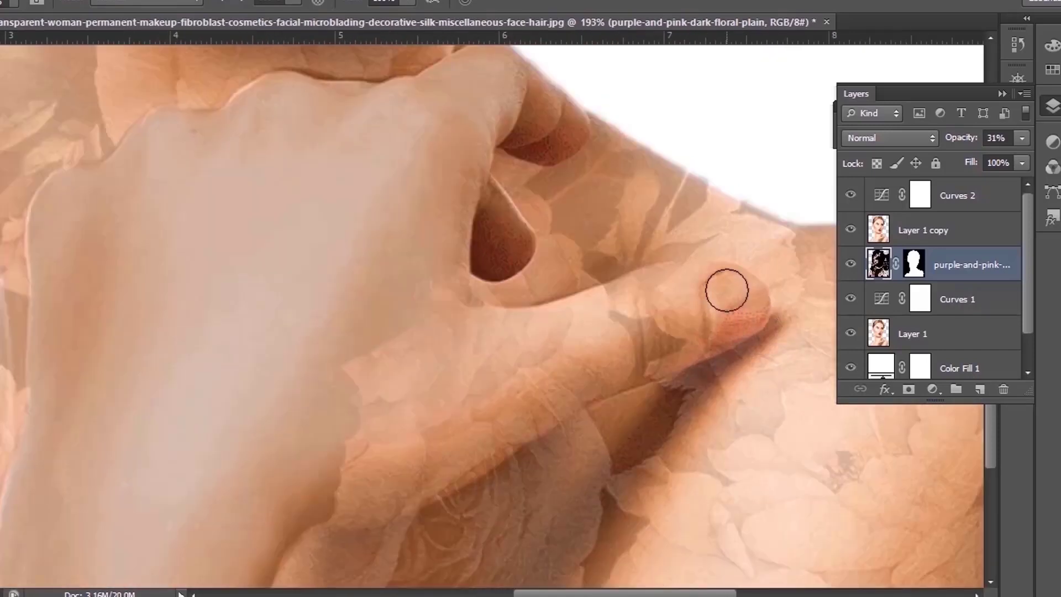
mouse_move(727, 288)
left_mouse_down()
mouse_move(584, 289)
mouse_move(460, 309)
mouse_move(561, 359)
mouse_move(731, 310)
mouse_move(701, 334)
mouse_move(488, 383)
mouse_move(335, 375)
left_mouse_up()
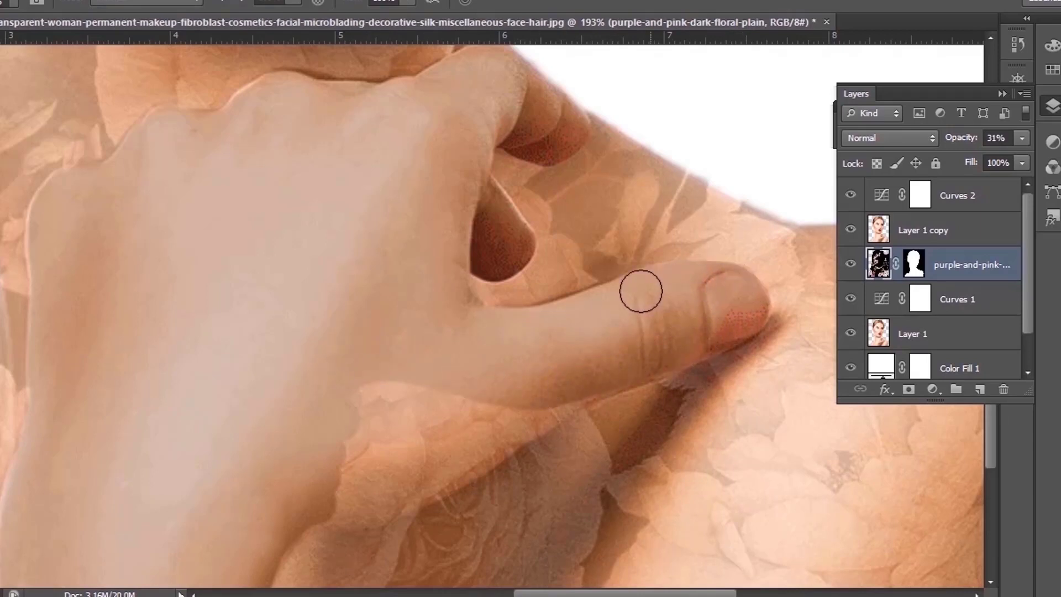
scroll(647, 345, "down", 1)
mouse_move(739, 239)
left_mouse_down()
mouse_move(556, 323)
mouse_move(439, 353)
mouse_move(577, 281)
mouse_move(501, 289)
left_mouse_up()
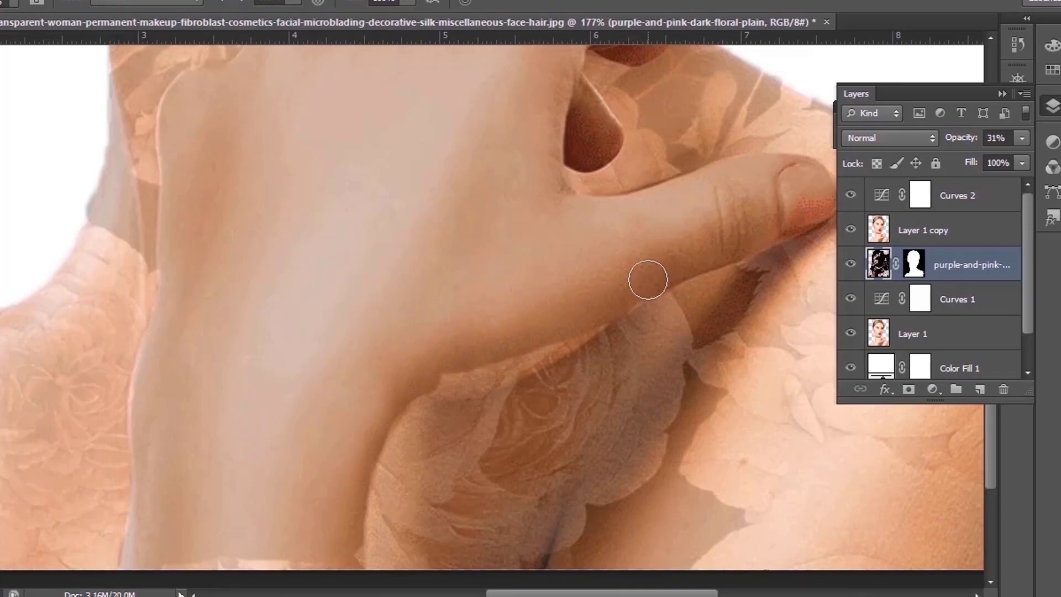
mouse_move(648, 279)
left_mouse_down()
mouse_move(501, 357)
mouse_move(394, 382)
mouse_move(577, 321)
mouse_move(530, 350)
left_mouse_up()
scroll(367, 490, "down", 3)
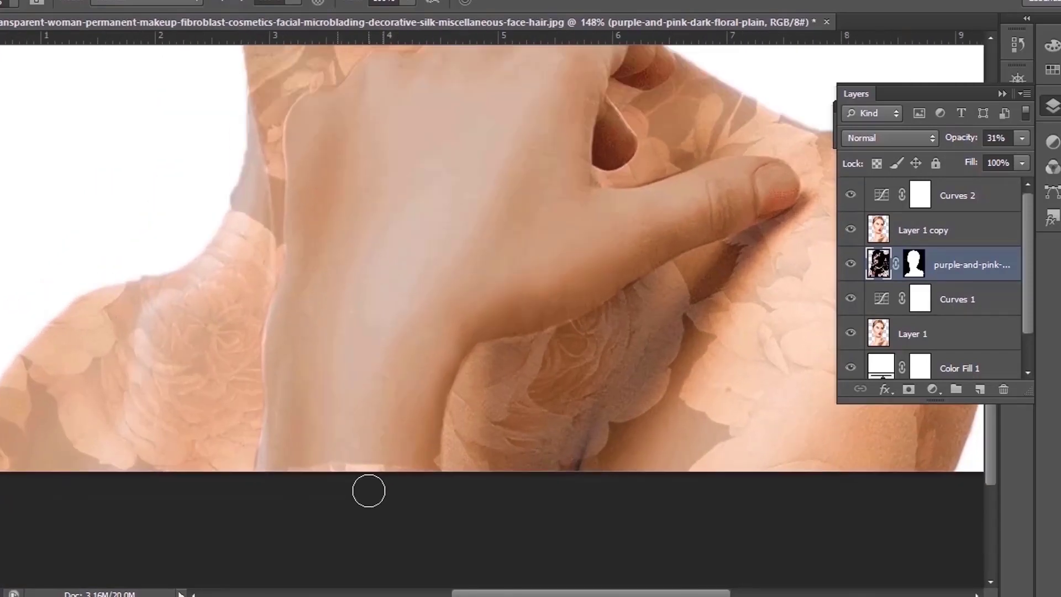
scroll(440, 455, "down", 6)
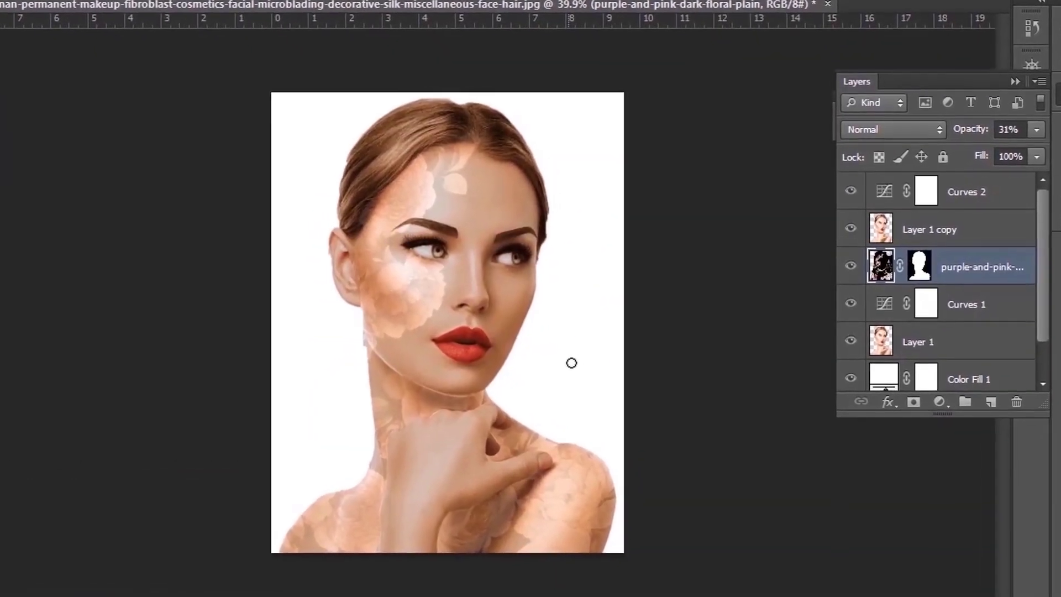
- Set the floral overlay's opacity to 56%
left_click(1044, 124)
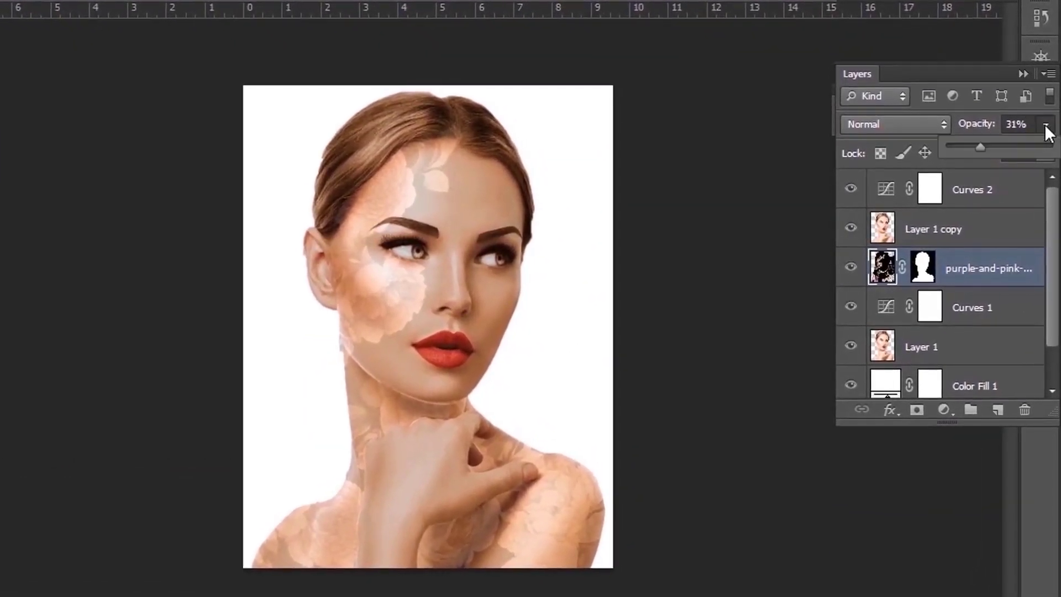
left_click(1023, 150)
left_click_drag(1004, 146, 1007, 145)
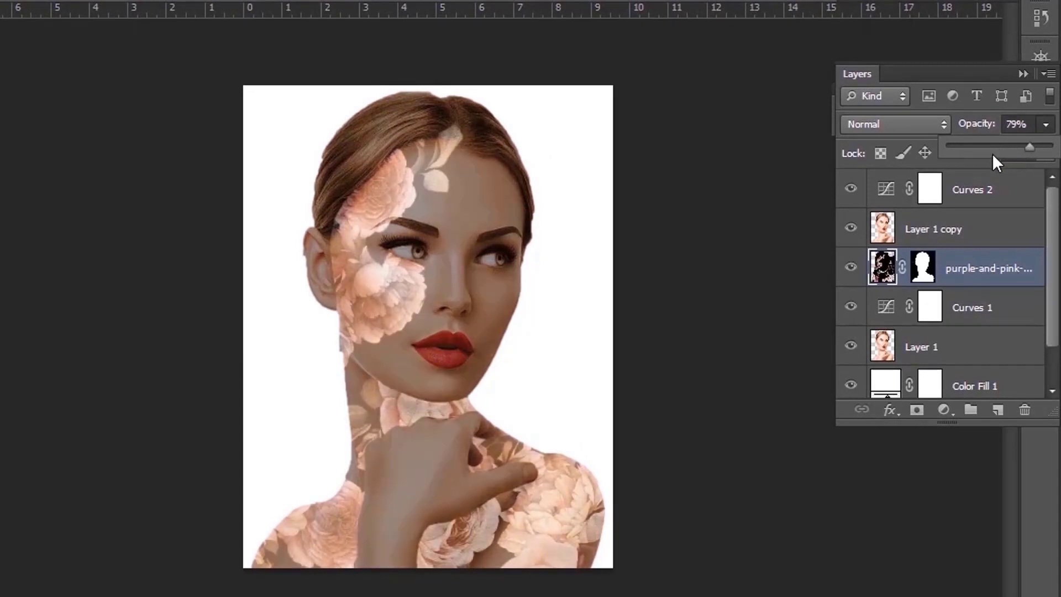
left_click_drag(1026, 153, 1007, 150)
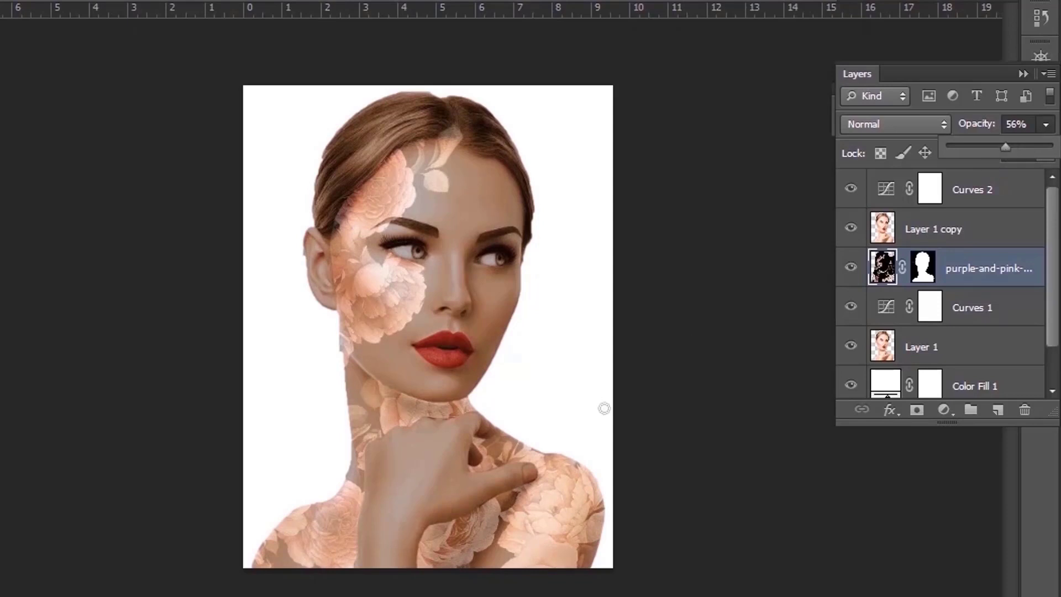
scroll(426, 328, "down", 1)
scroll(426, 328, "up", 2)
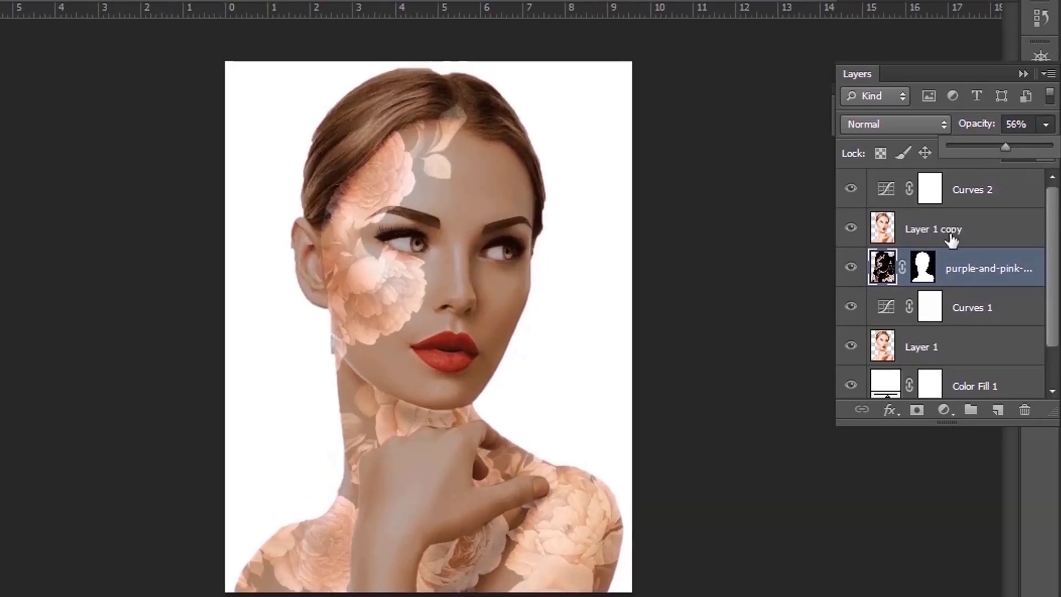
- Reshape Curves 2 into an S-curve, deepening shadows and lifting highlights for more contrast
left_click(921, 239)
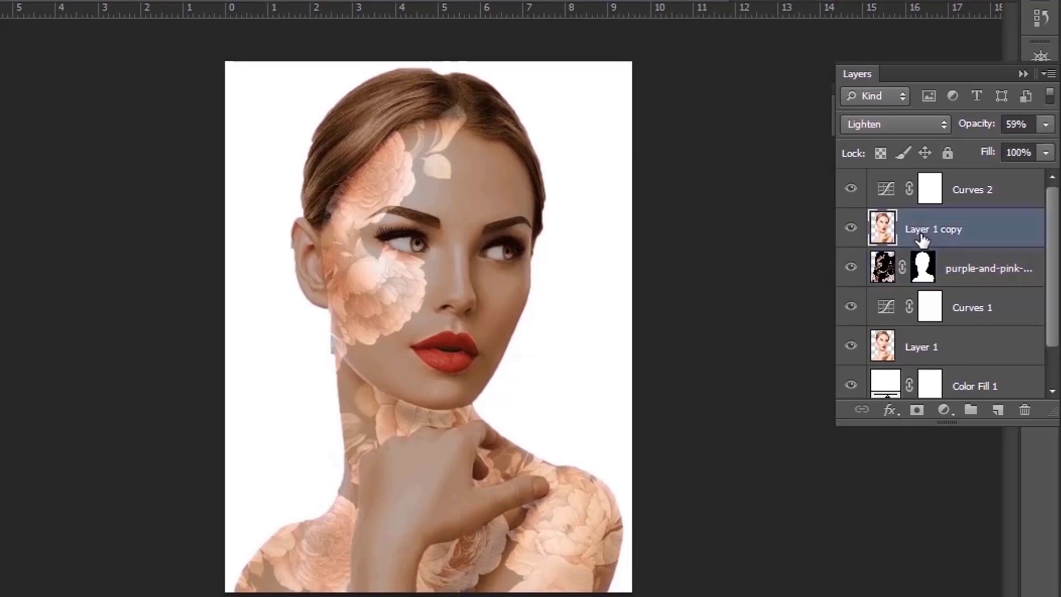
double_click(880, 191)
left_click_drag(700, 326, 699, 329)
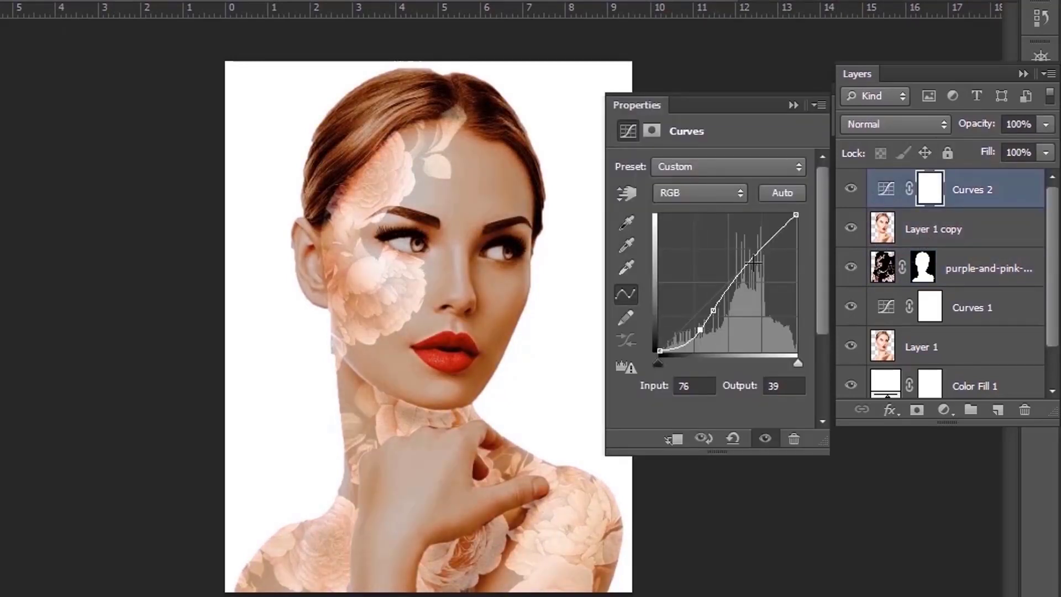
left_click_drag(756, 255, 772, 234)
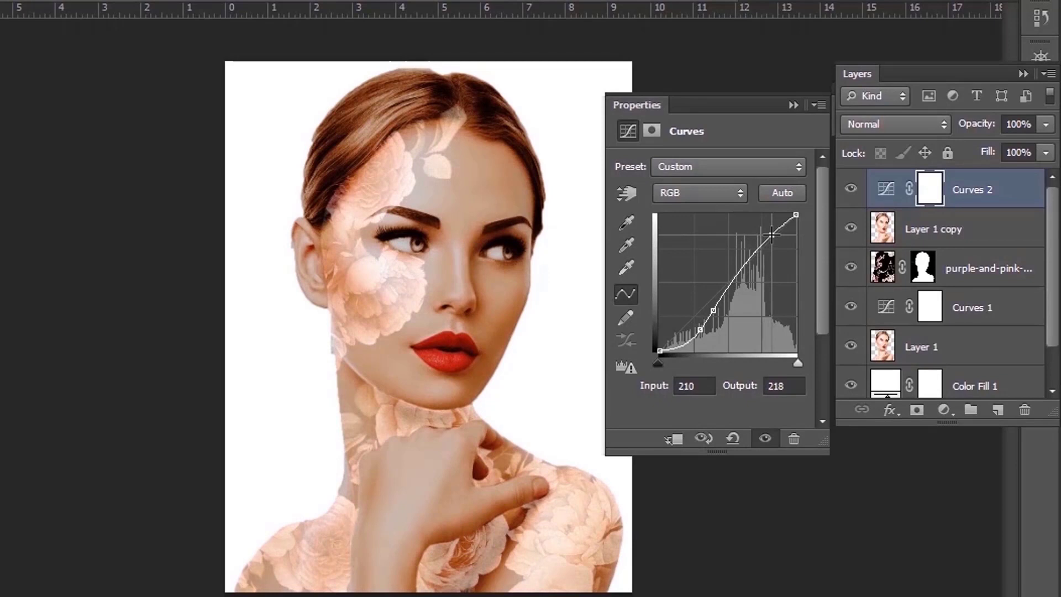
left_click(779, 104)
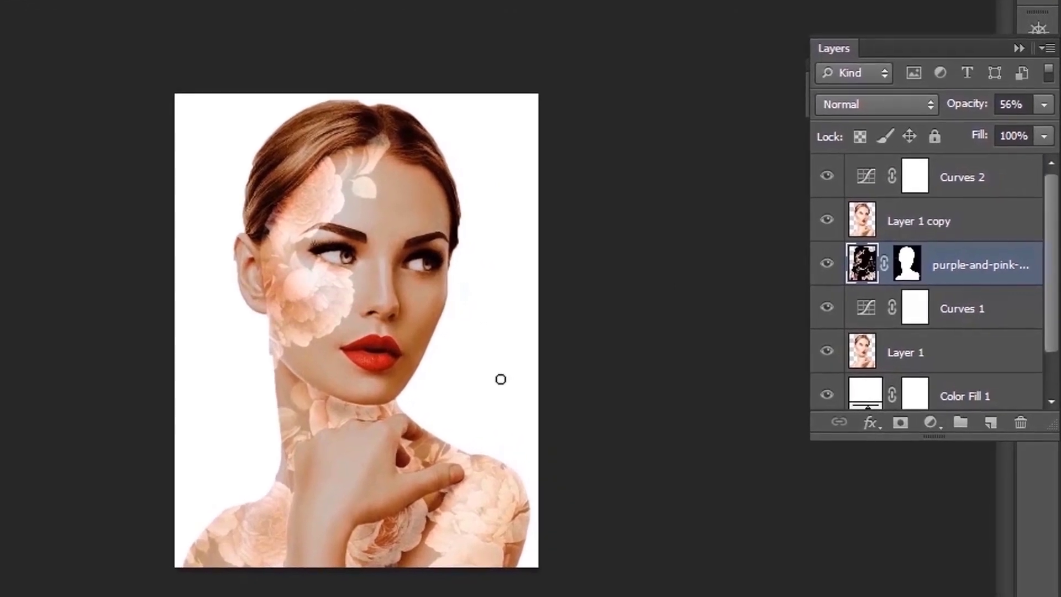
- Open Color Fill 1's Color Picker and choose a deep red for the backdrop
scroll(881, 331, "down", 1)
left_click(868, 350)
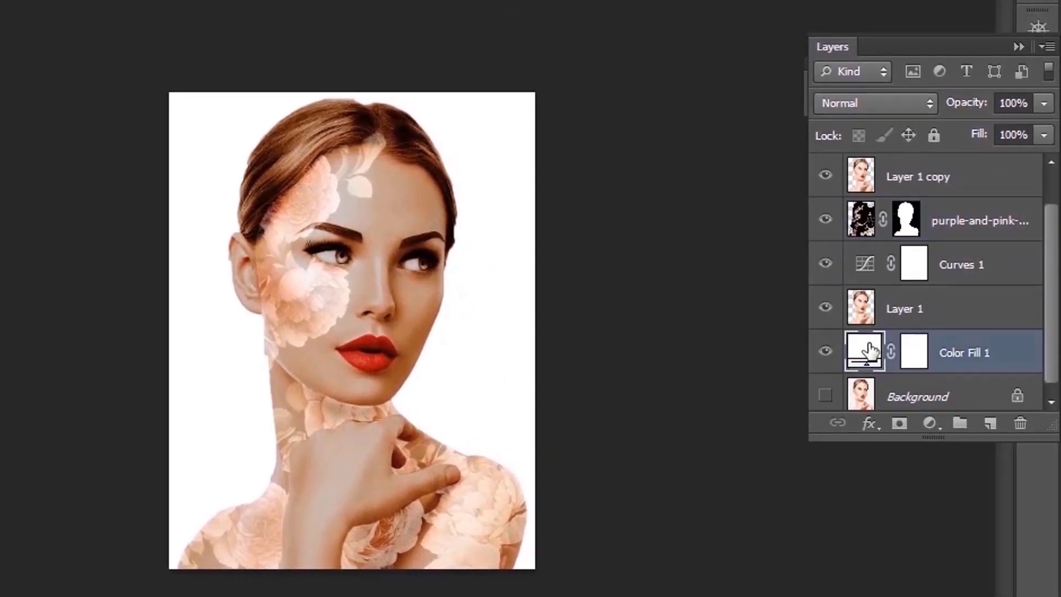
double_click(868, 349)
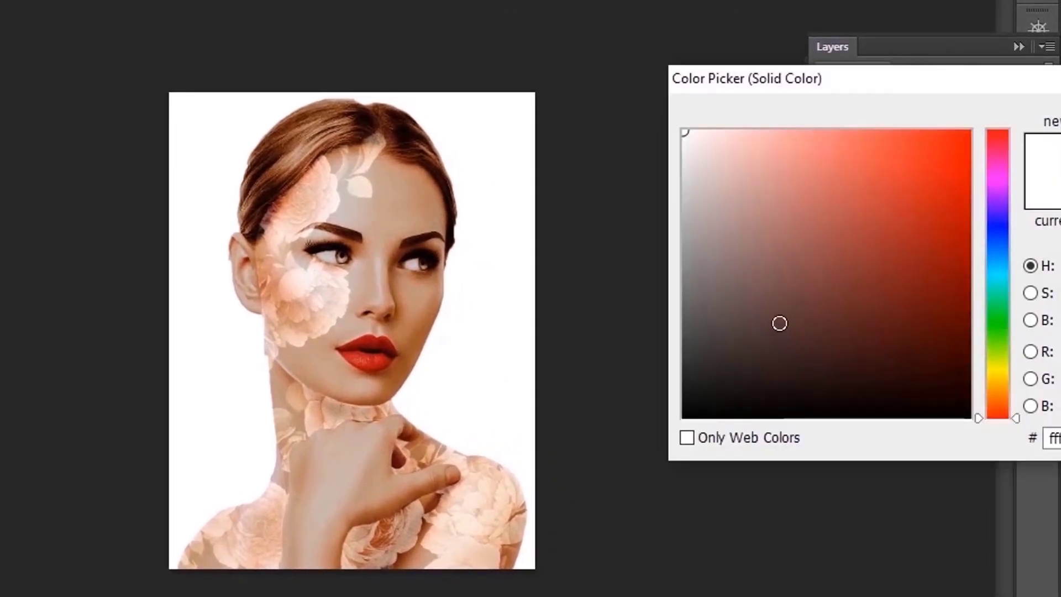
left_click(293, 448)
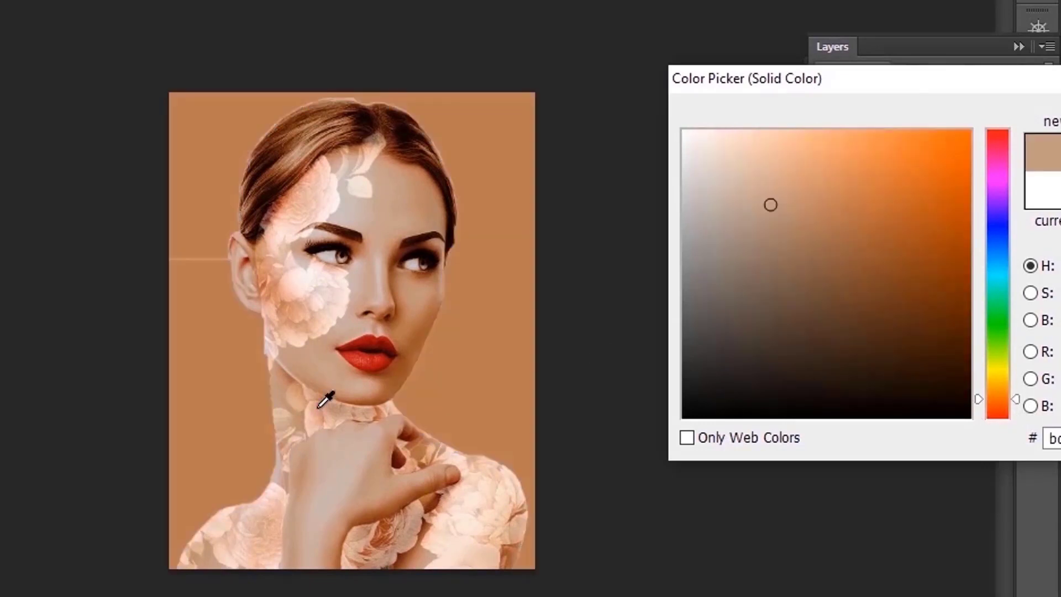
mouse_move(281, 294)
left_mouse_down()
mouse_move(305, 229)
mouse_move(318, 224)
mouse_move(371, 364)
mouse_move(358, 347)
mouse_move(374, 356)
mouse_move(393, 338)
left_mouse_up()
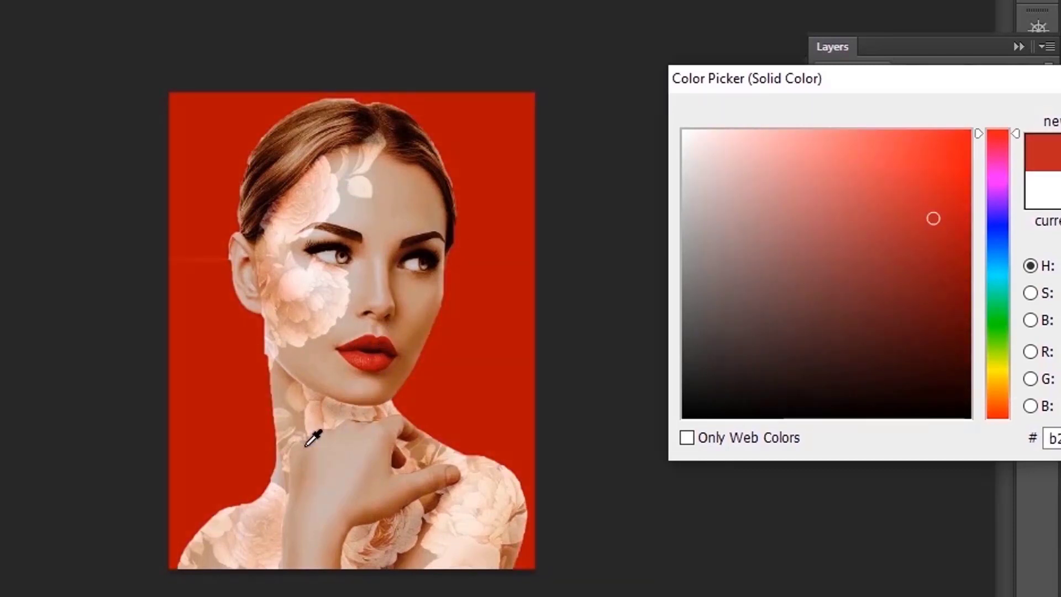
key("Return")
key("ctrl+minus")
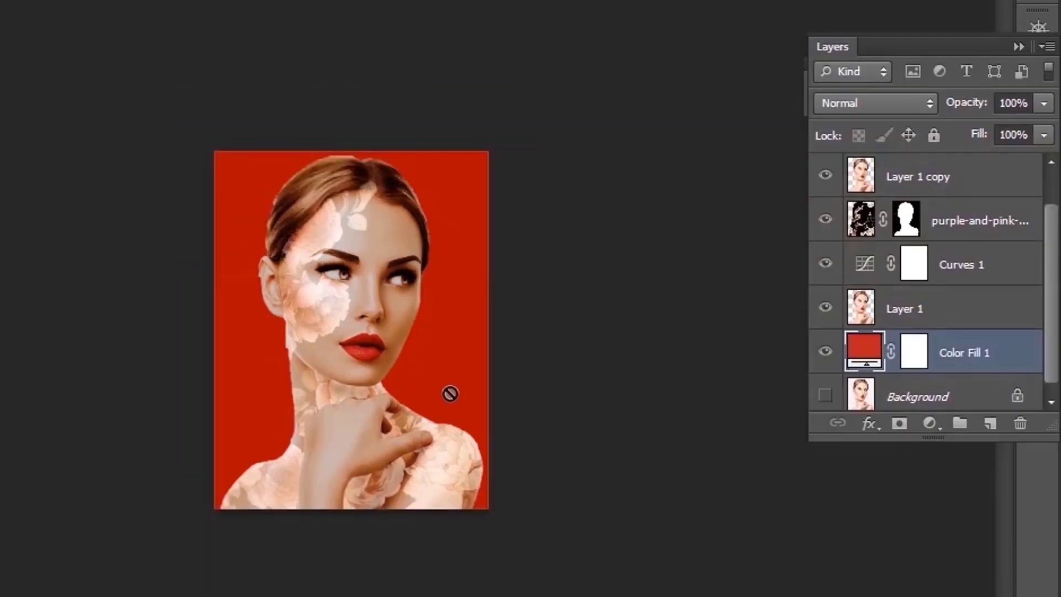
key("ctrl+plus")
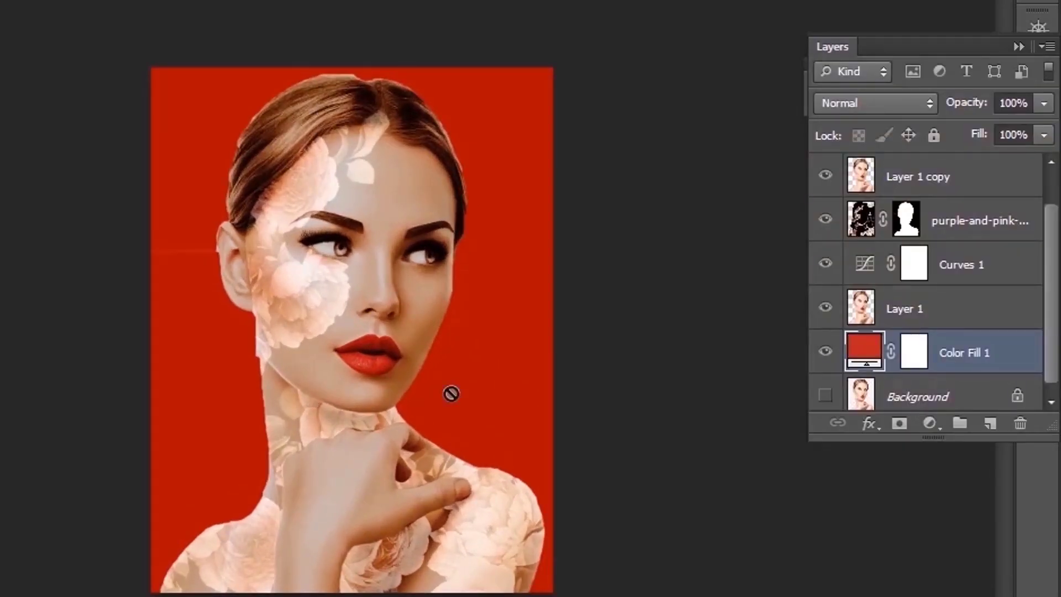